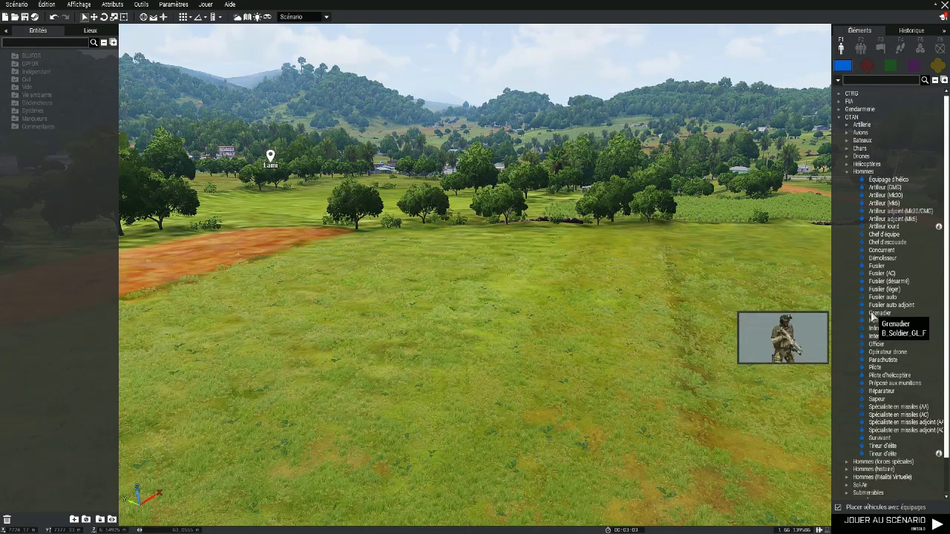
Step: Place an OTAN Grenadier in the open grass field and open its attributes
left_click(873, 315)
left_click(522, 397)
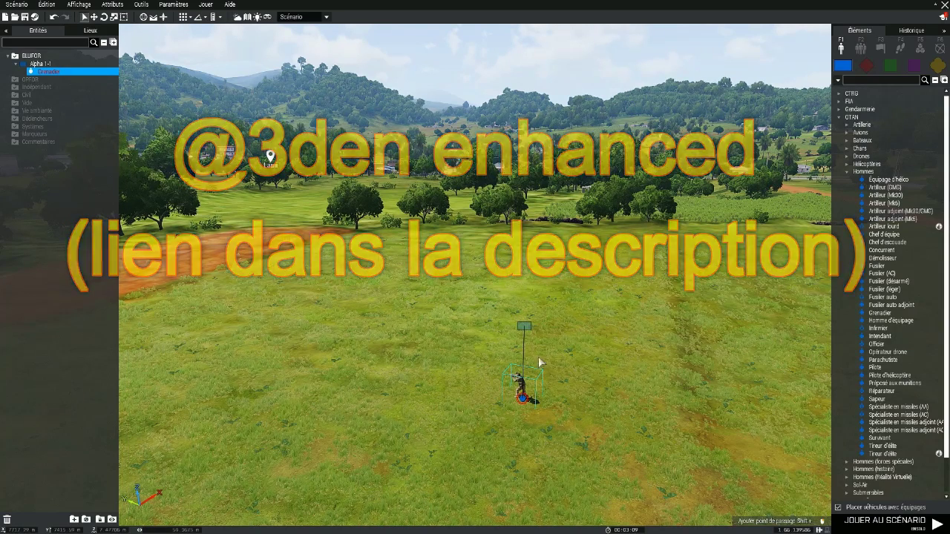
double_click(526, 397)
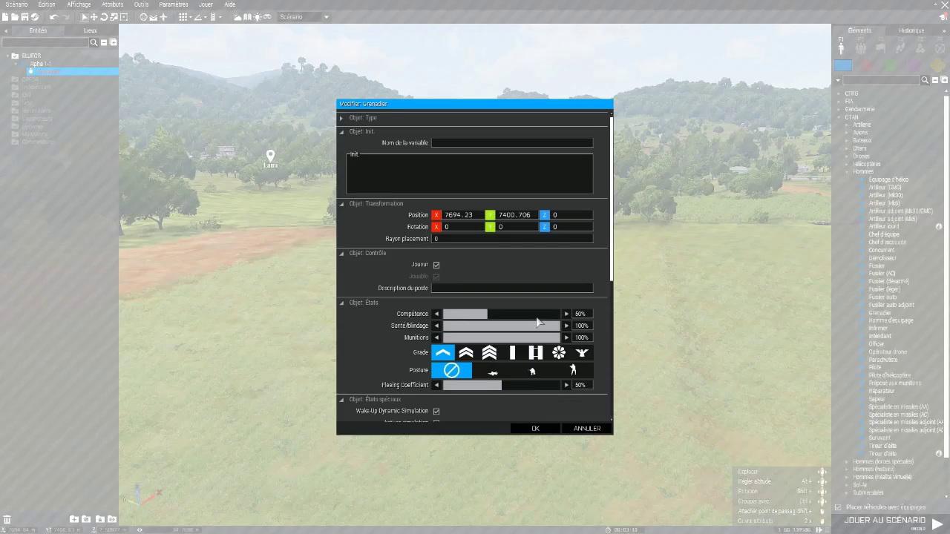
Step: Examine the Grenadier's attributes, including its special states and the expanded Patrouille aléatoire settings, and close them
scroll(534, 320, "down", 5)
scroll(514, 360, "down", 1)
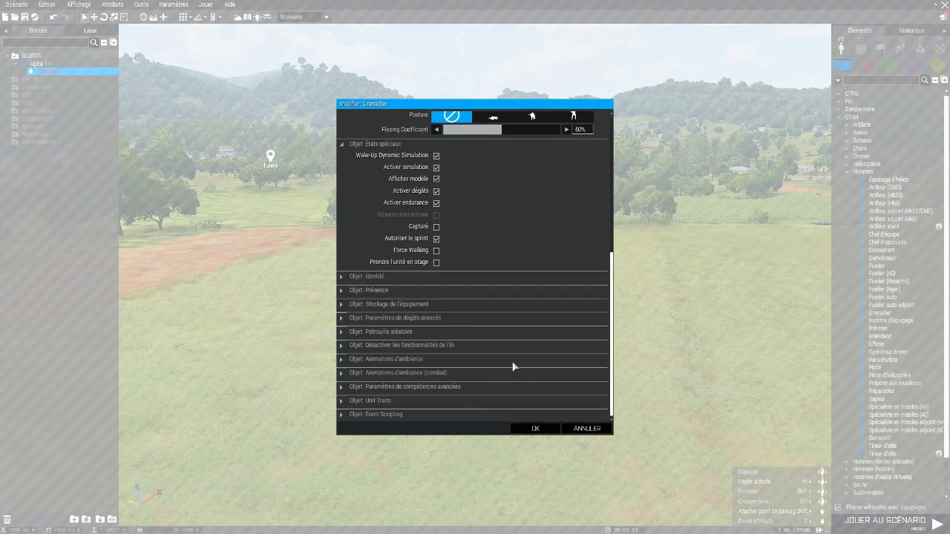
scroll(514, 357, "up", 3)
scroll(499, 306, "up", 5)
scroll(499, 306, "down", 5)
scroll(496, 312, "down", 4)
scroll(420, 282, "up", 3)
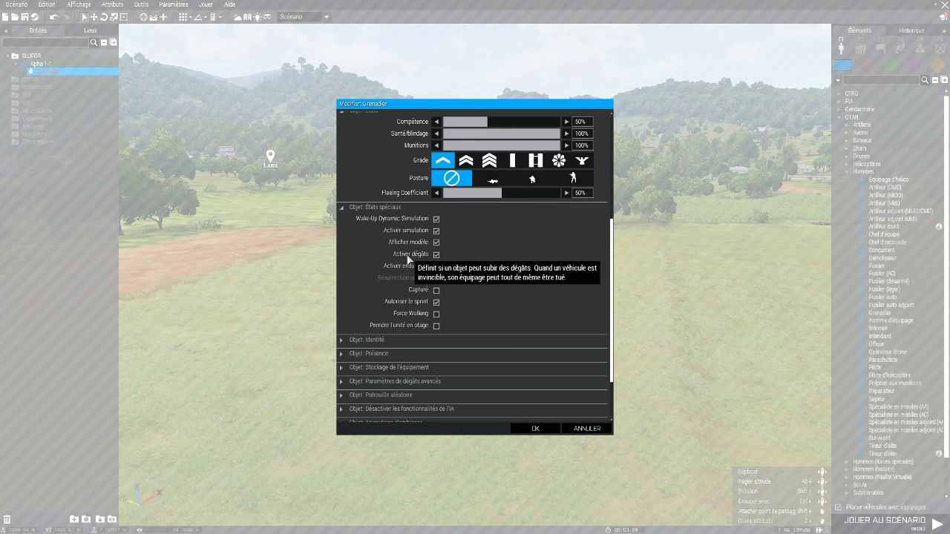
scroll(393, 343, "down", 2)
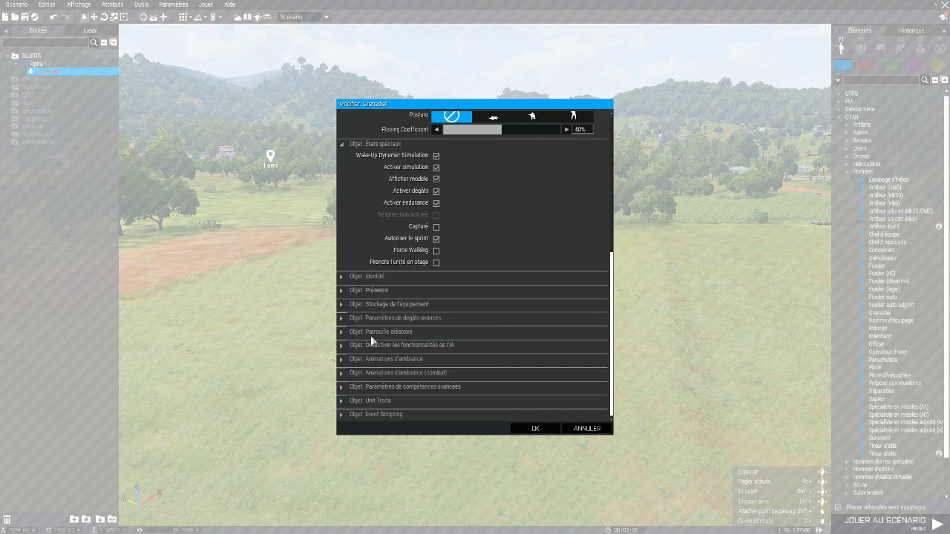
left_click(341, 333)
scroll(406, 349, "down", 2)
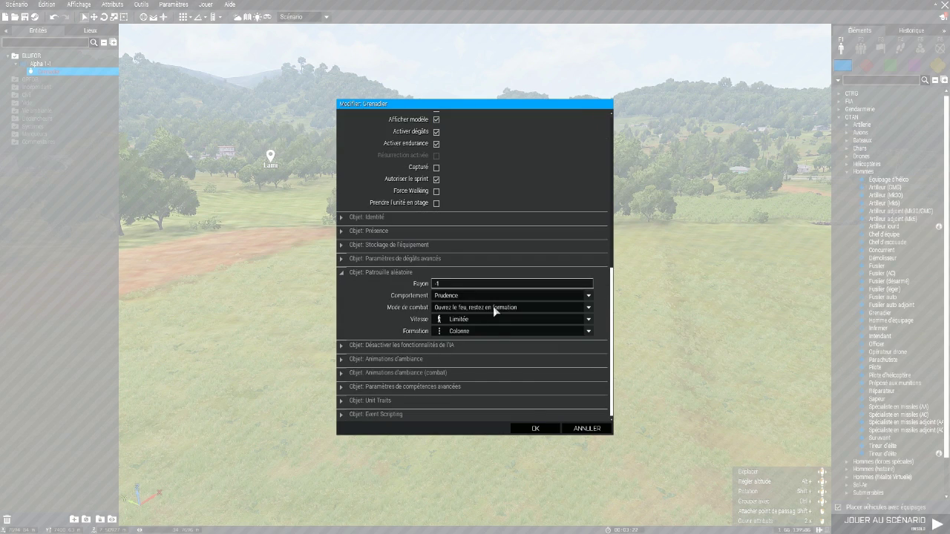
left_click(533, 429)
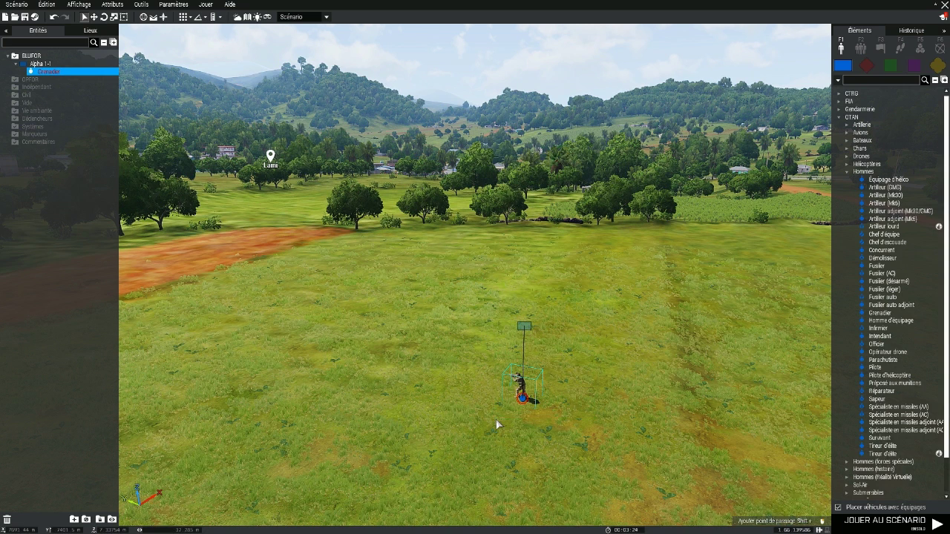
Step: Delete the Grenadier from the scenario
key("Delete")
mouse_move(480, 412)
right_mouse_down()
mouse_move(524, 394)
mouse_move(594, 399)
mouse_move(414, 340)
mouse_move(441, 322)
mouse_move(452, 323)
mouse_move(429, 346)
mouse_move(448, 334)
mouse_move(639, 325)
mouse_move(550, 352)
mouse_move(335, 329)
mouse_move(348, 342)
mouse_move(498, 343)
mouse_move(307, 349)
mouse_move(579, 351)
mouse_move(397, 324)
right_mouse_up()
key("w")
key("w")
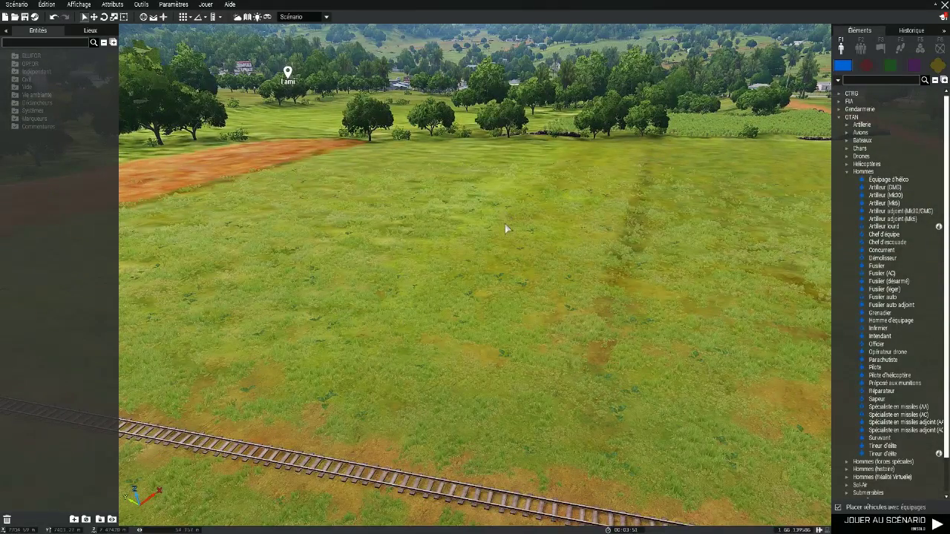
right_click_drag(505, 228, 545, 246)
key("w")
mouse_move(544, 210)
right_mouse_down()
mouse_move(461, 178)
mouse_move(359, 176)
mouse_move(421, 168)
mouse_move(195, 186)
mouse_move(394, 215)
mouse_move(658, 218)
mouse_move(706, 229)
right_mouse_up()
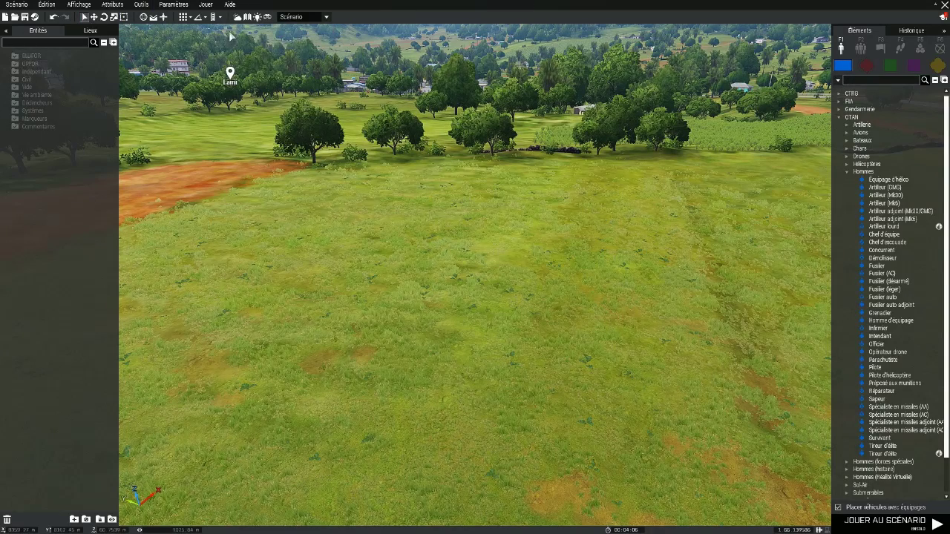
mouse_move(345, 218)
right_mouse_down()
mouse_move(407, 212)
mouse_move(412, 231)
mouse_move(534, 214)
mouse_move(367, 212)
right_mouse_up()
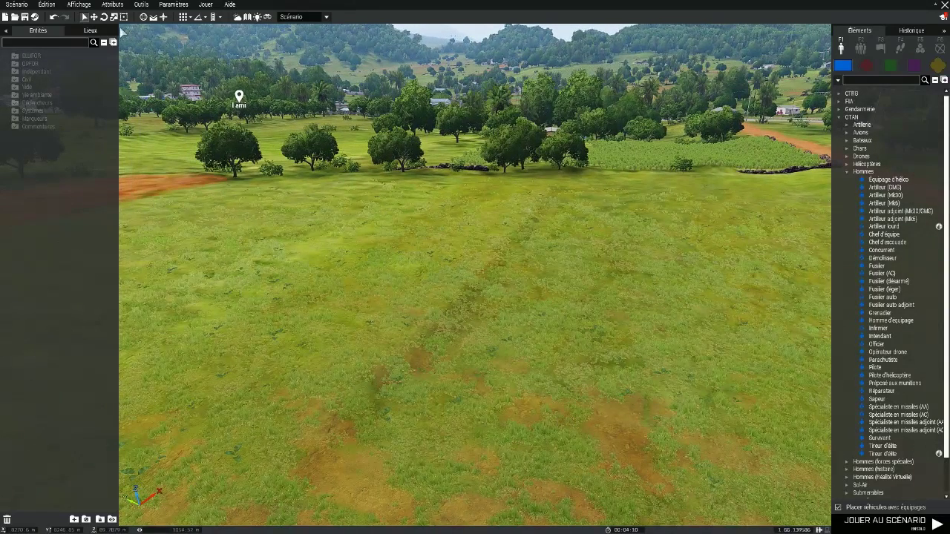
Step: Review the scenario's general attributes, including the expanded Écran chargement section, and close them
left_click(112, 4)
left_click(116, 19)
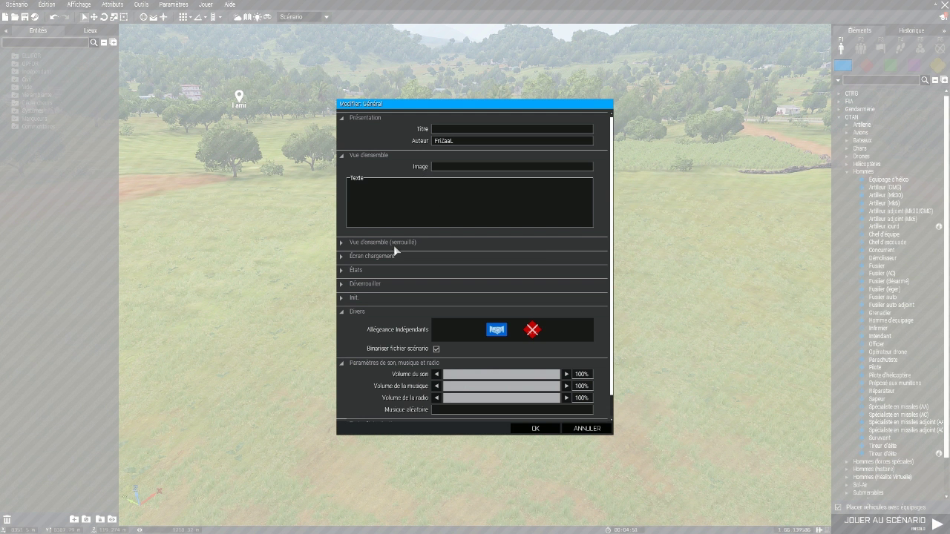
left_click(341, 258)
scroll(431, 277, "down", 3)
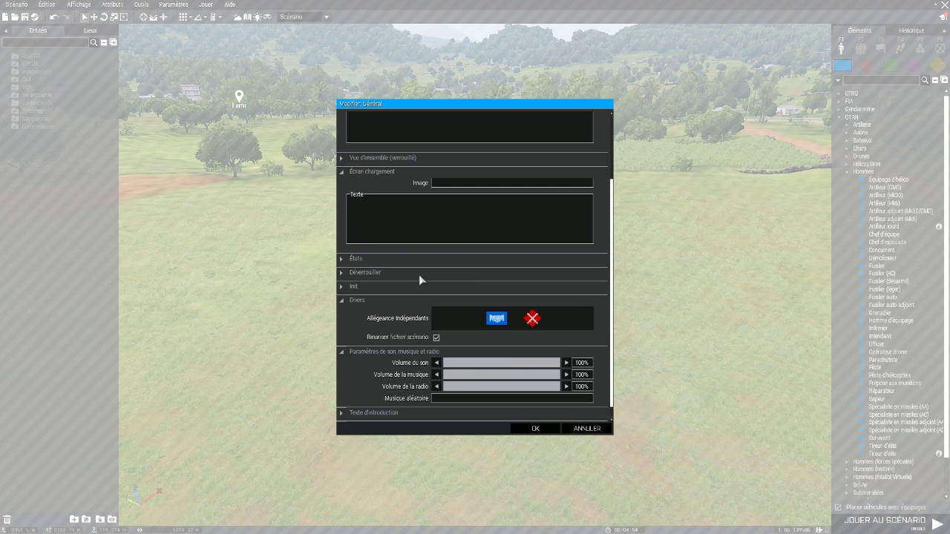
scroll(409, 272, "down", 1)
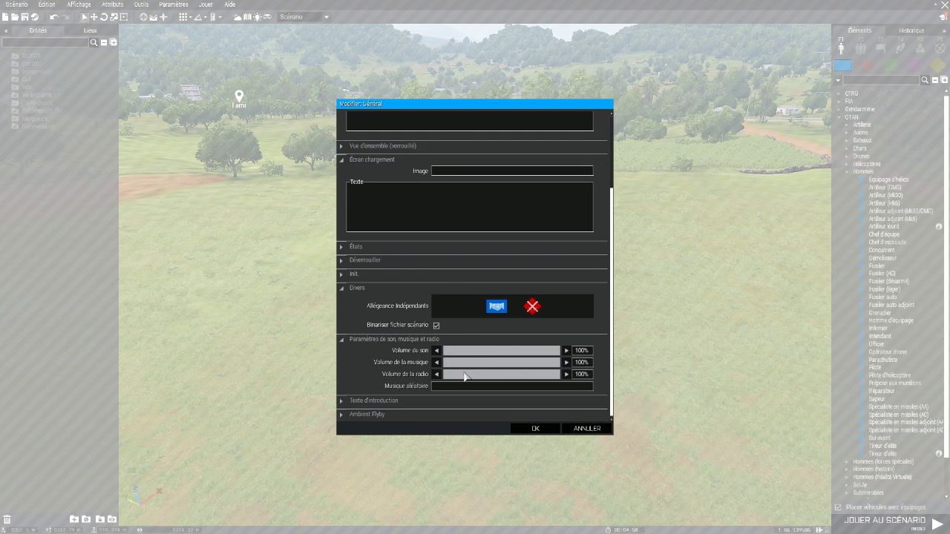
left_click(532, 429)
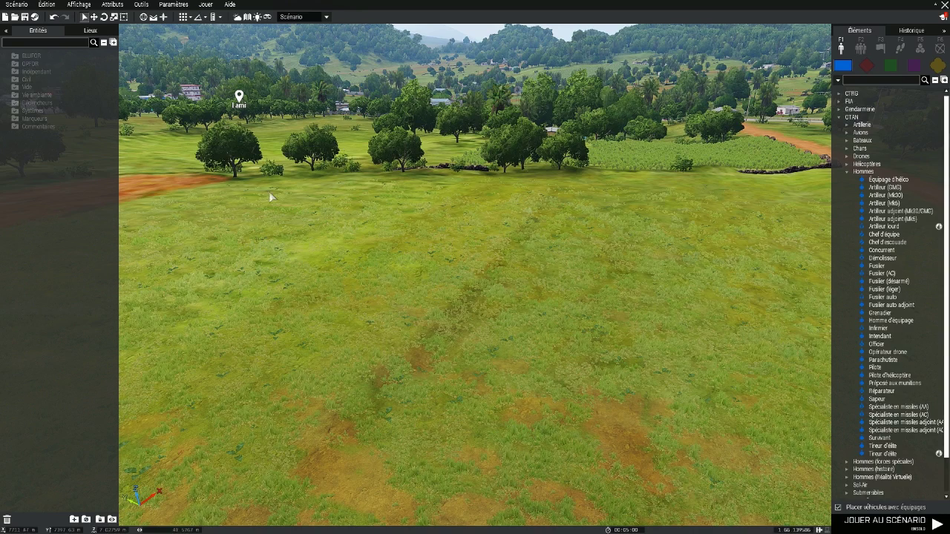
Step: View the scenario's multiplayer attributes
left_click(108, 6)
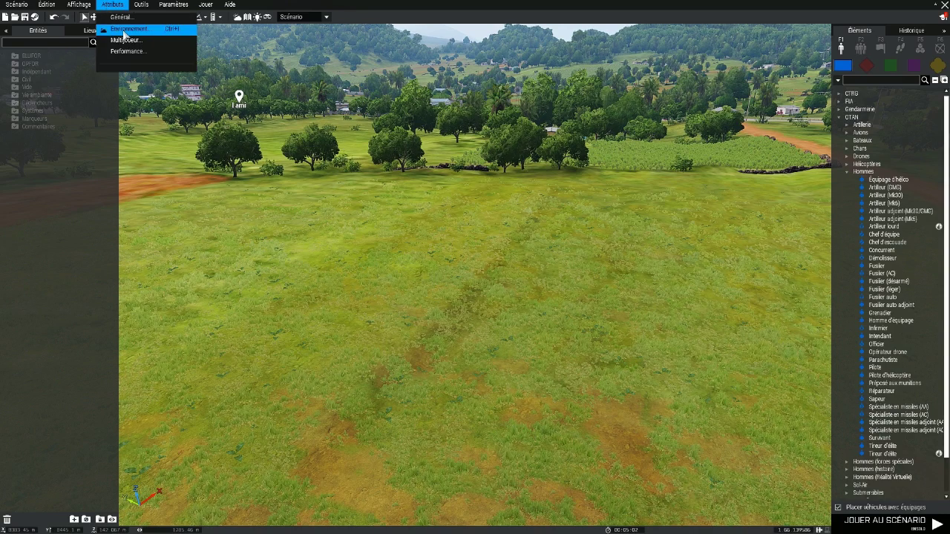
left_click(119, 38)
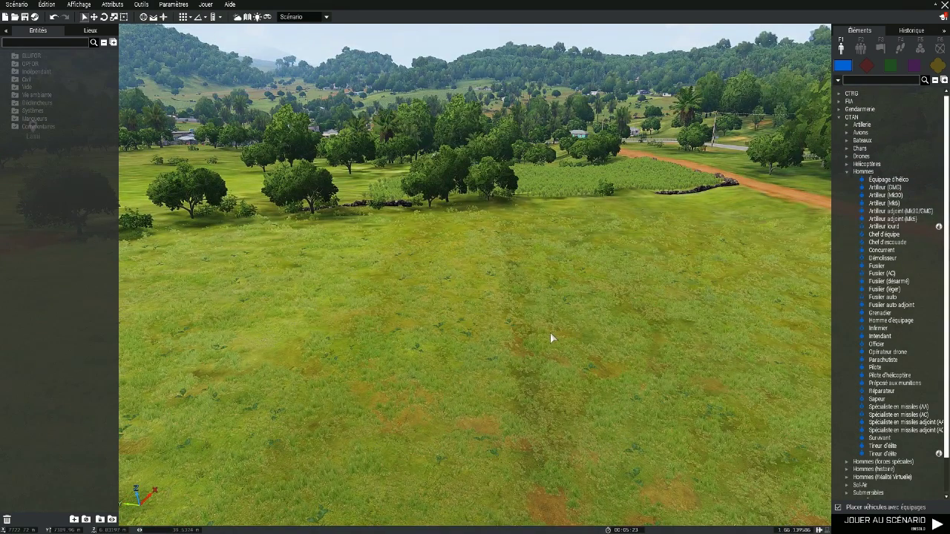
left_click(112, 5)
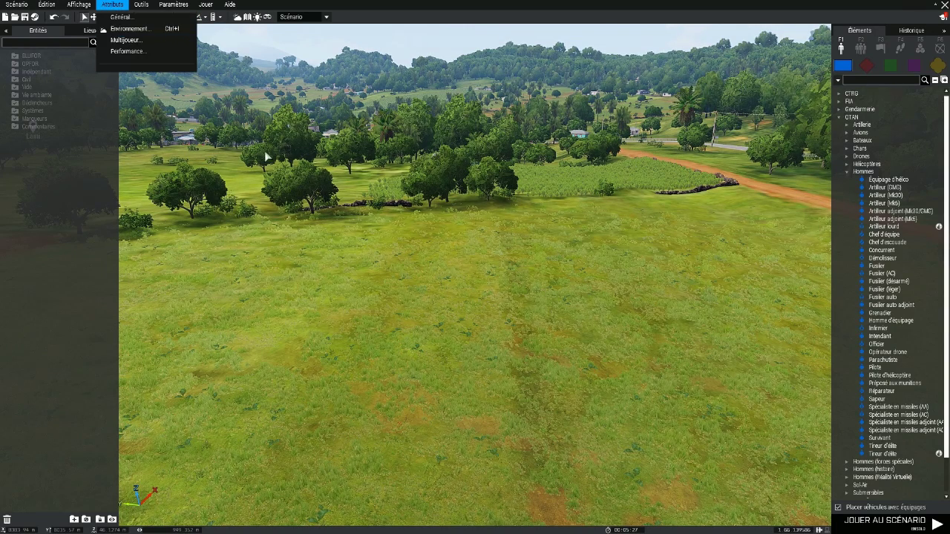
left_click(126, 40)
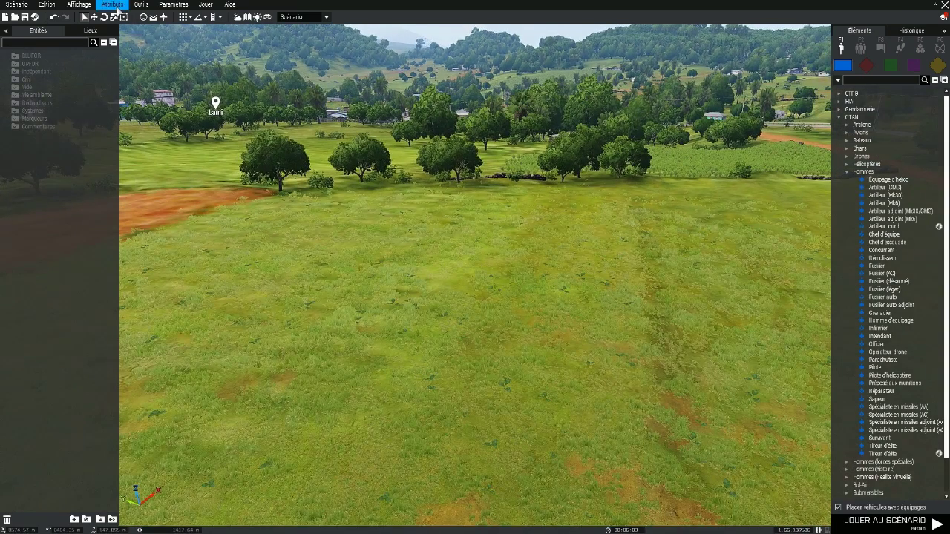
Step: Look through the list of Tanoa locations and return to the entity list
right_click_drag(297, 261, 354, 292)
right_click_drag(429, 216, 528, 180)
right_click_drag(295, 110, 144, 76)
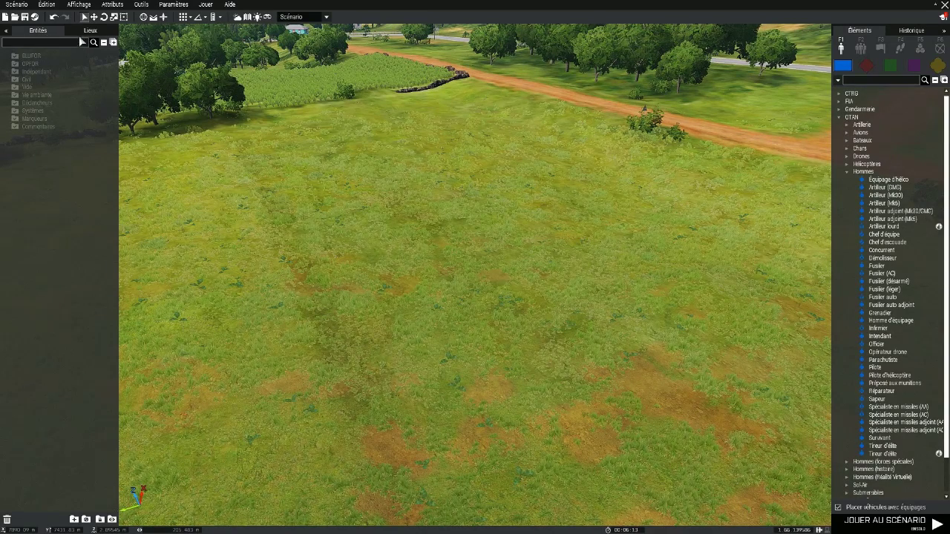
left_click(75, 32)
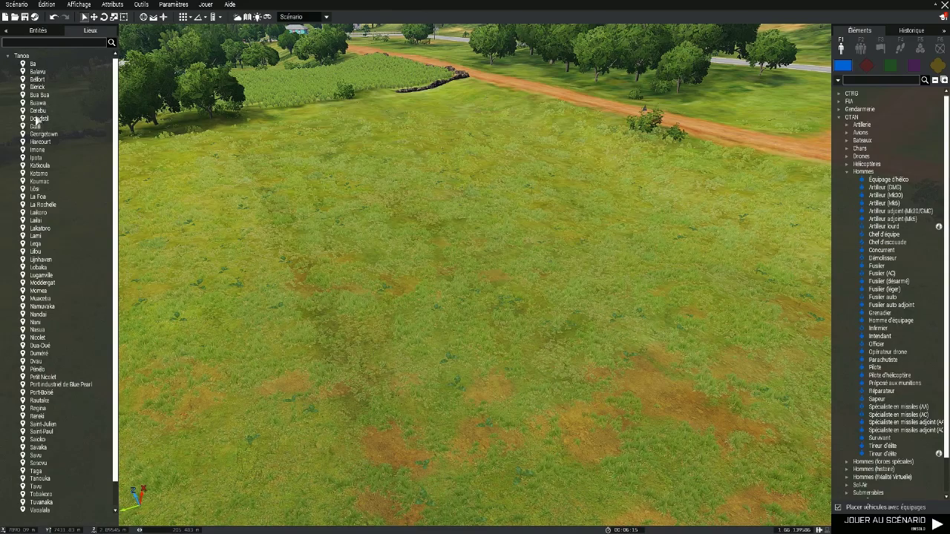
left_click(32, 32)
mouse_move(684, 152)
right_mouse_down()
mouse_move(480, 145)
mouse_move(495, 146)
right_mouse_up()
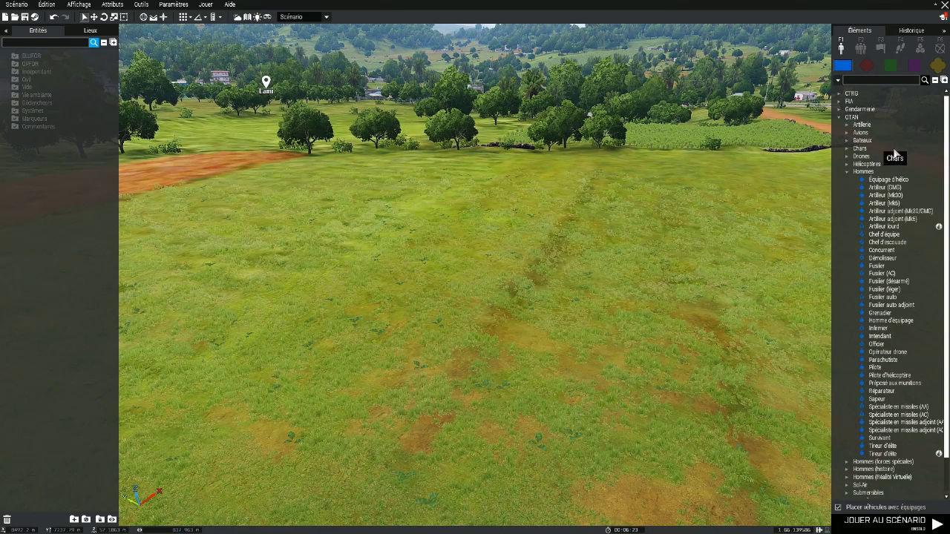
Step: Browse the placeable elements of the OPFOR, Indépendant, civilian and props categories, and return to BLUFOR
scroll(901, 265, "down", 2)
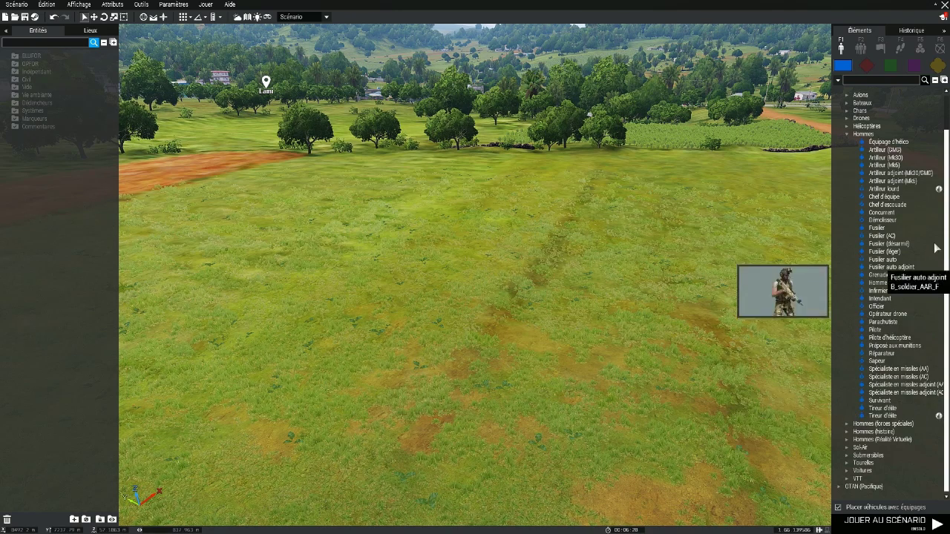
mouse_move(707, 280)
right_mouse_down()
mouse_move(638, 290)
mouse_move(708, 287)
right_mouse_up()
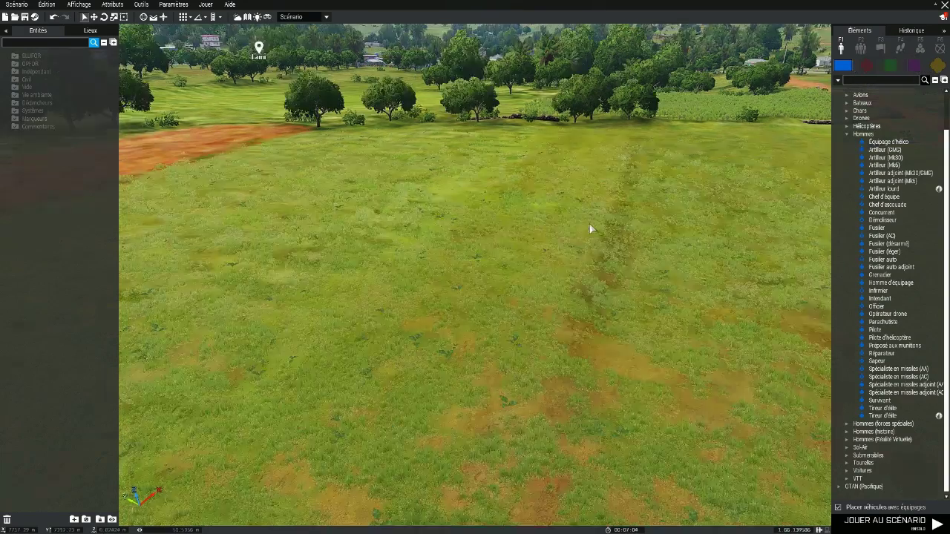
right_click_drag(590, 225, 464, 221)
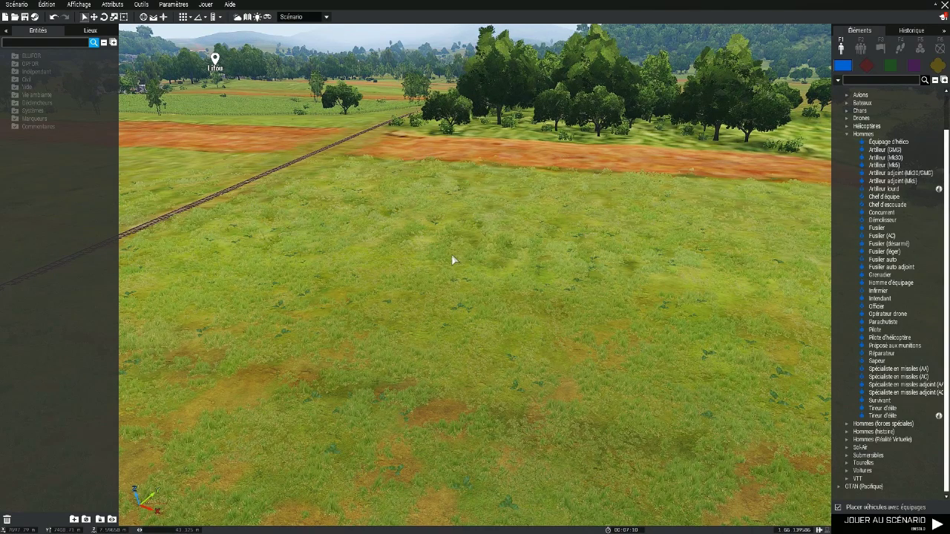
right_click_drag(452, 254, 600, 278)
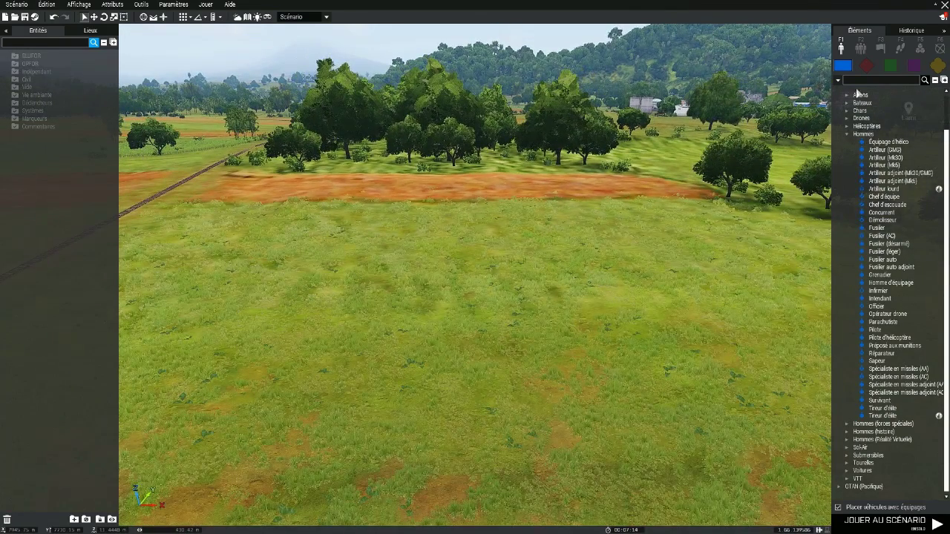
left_click(866, 66)
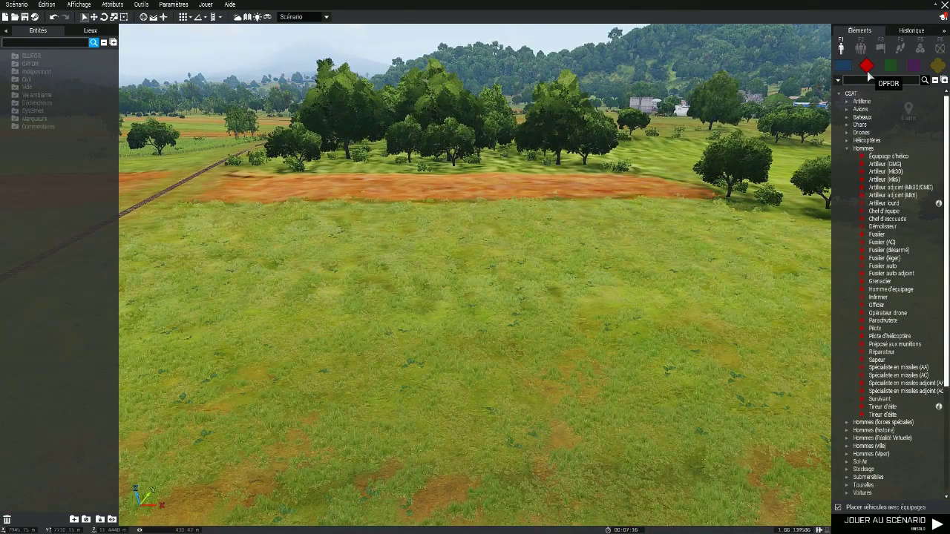
left_click(890, 68)
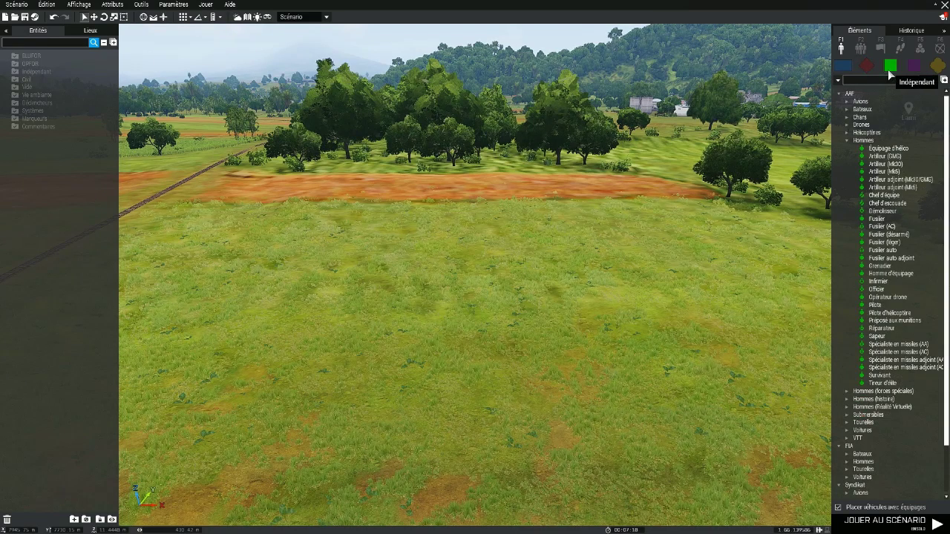
left_click(913, 66)
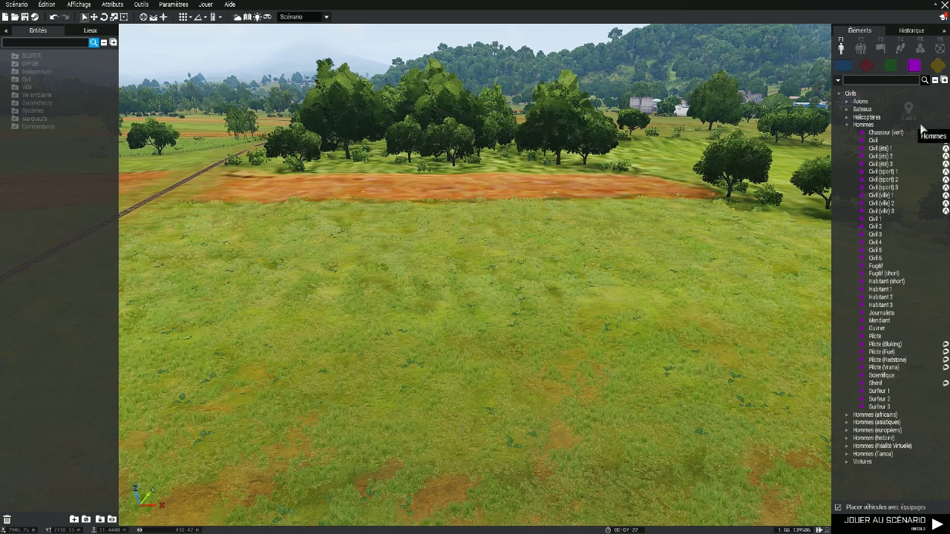
left_click(938, 66)
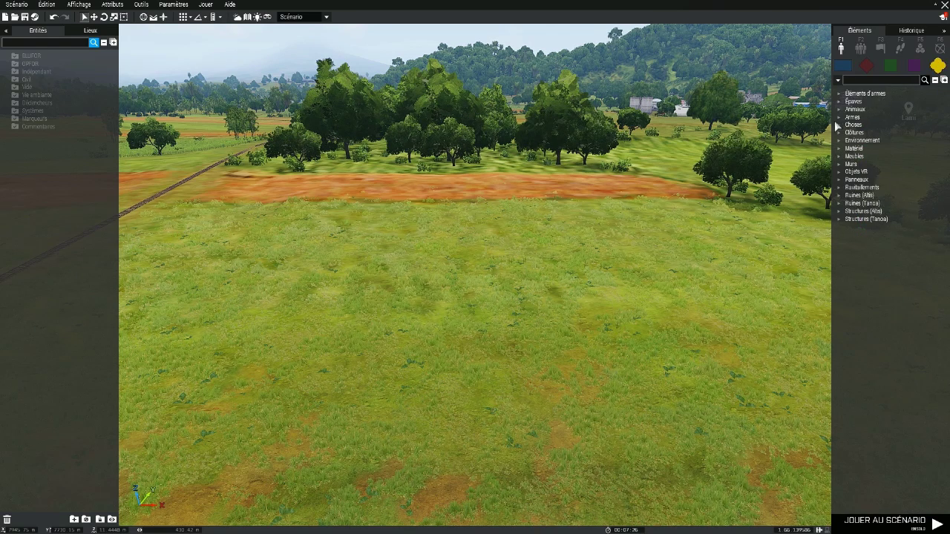
left_click(842, 66)
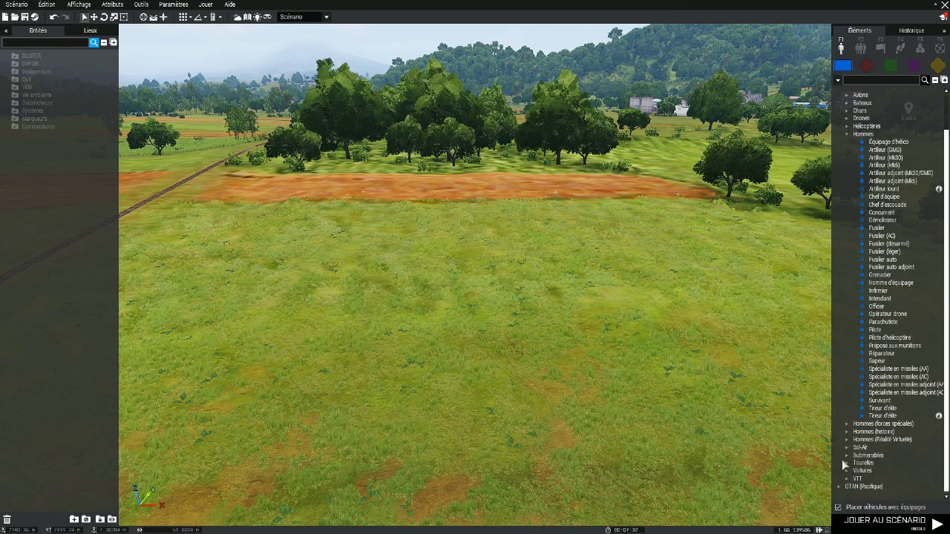
Step: Browse the BLUFOR group arrangements and pick the OTAN infantry group Patrouille reco for placement
left_click(865, 52)
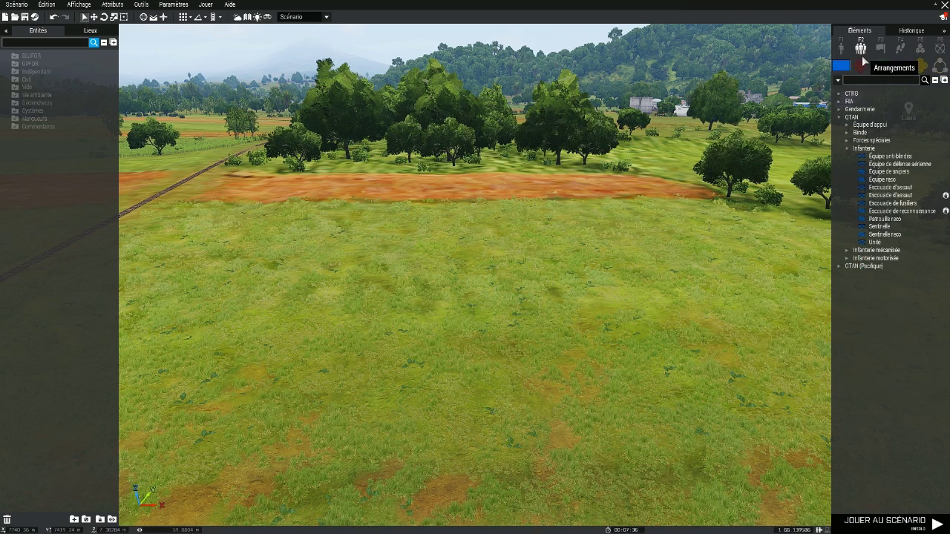
right_click_drag(621, 282, 466, 276)
key("w")
left_click(887, 219)
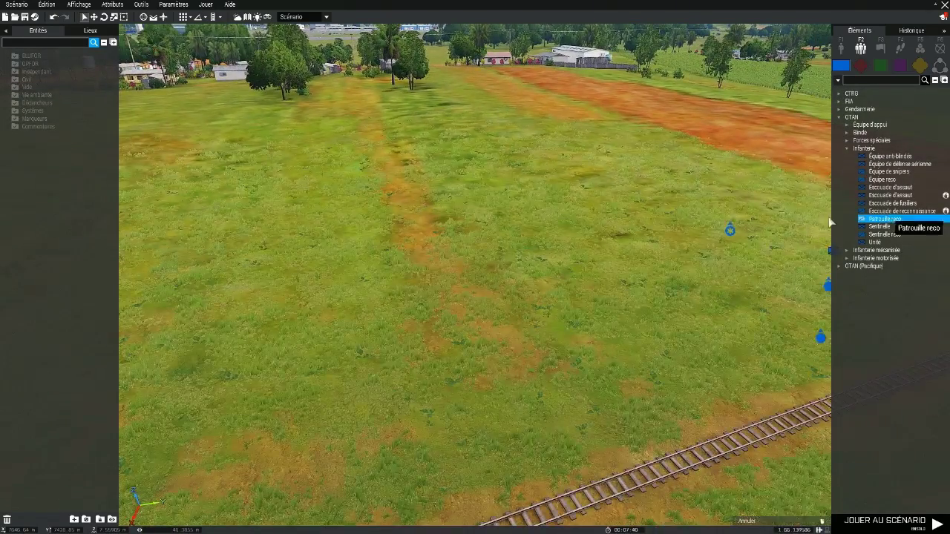
scroll(512, 213, "up", 2)
scroll(513, 213, "down", 2)
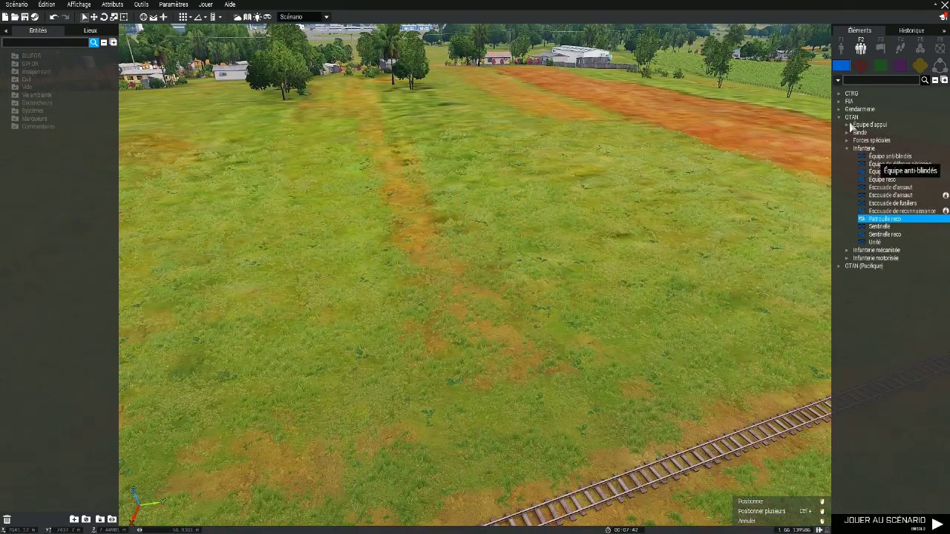
Step: Show the available trigger elements
left_click(881, 48)
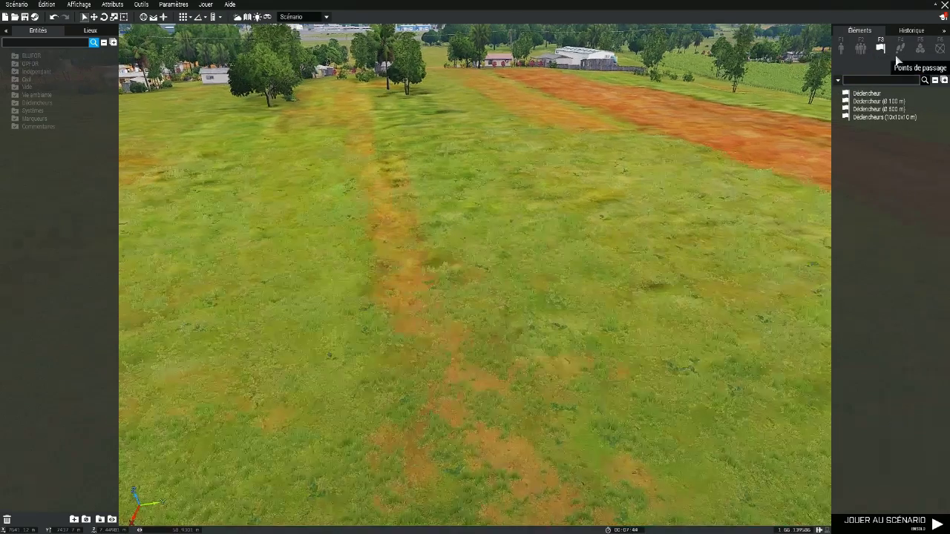
right_click_drag(779, 106, 622, 156)
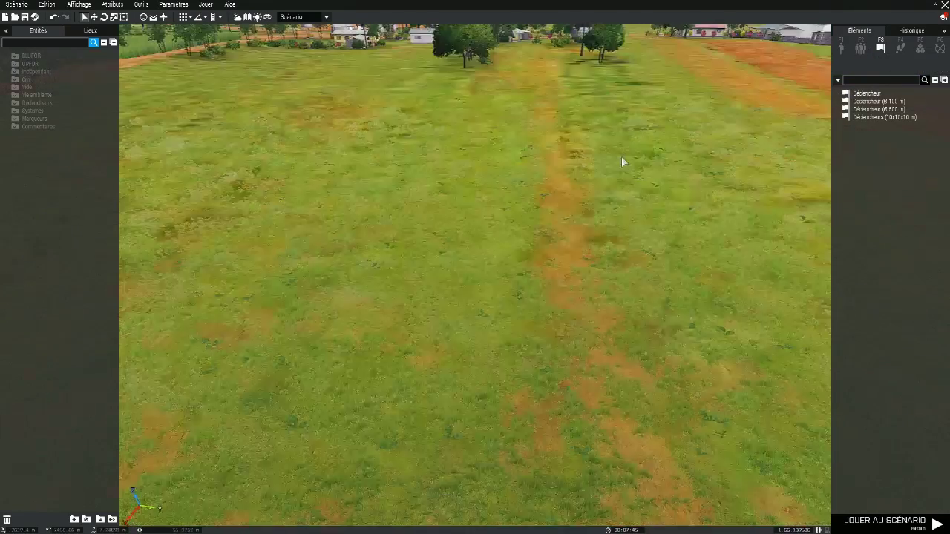
Step: Browse the waypoint, system and marker elements, and check the map before returning to the 3D view
left_click(901, 48)
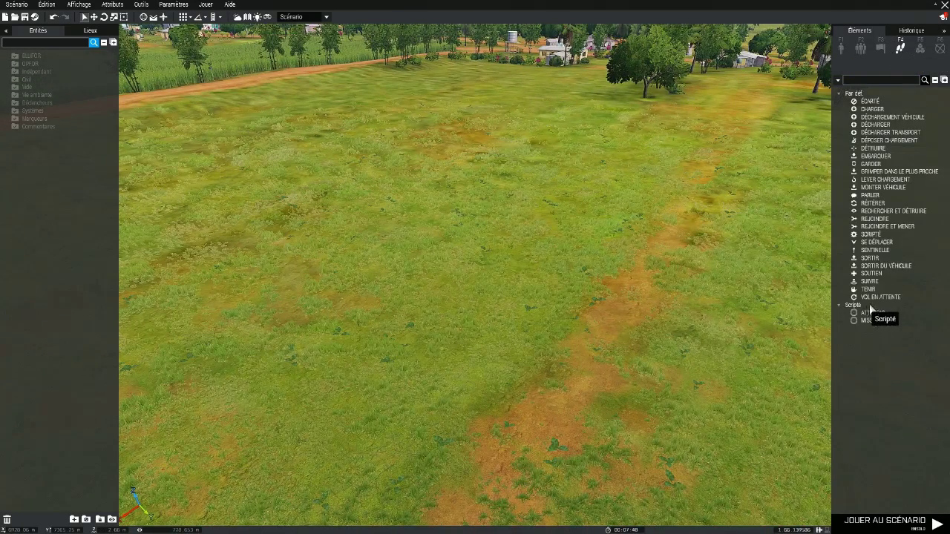
right_click_drag(707, 151, 423, 159)
left_click(921, 47)
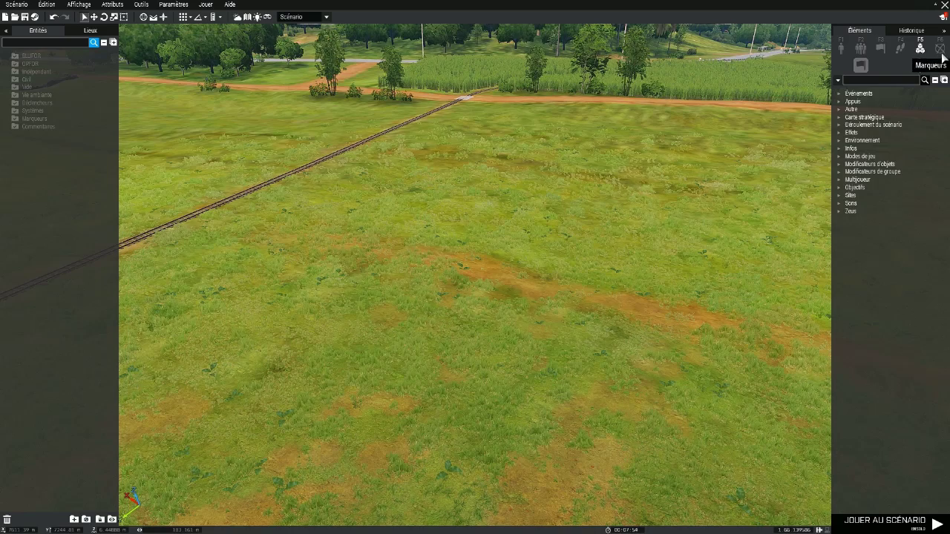
left_click(940, 49)
key("m")
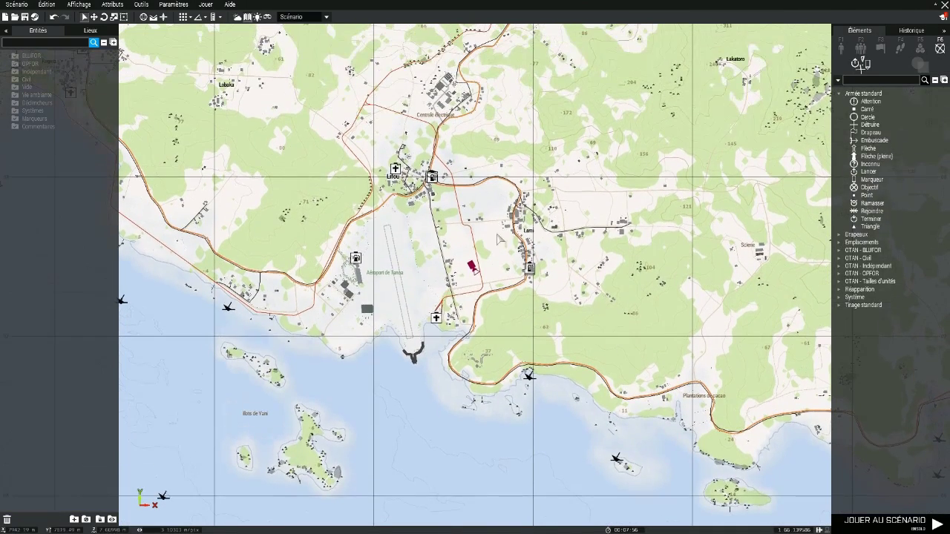
left_click(248, 18)
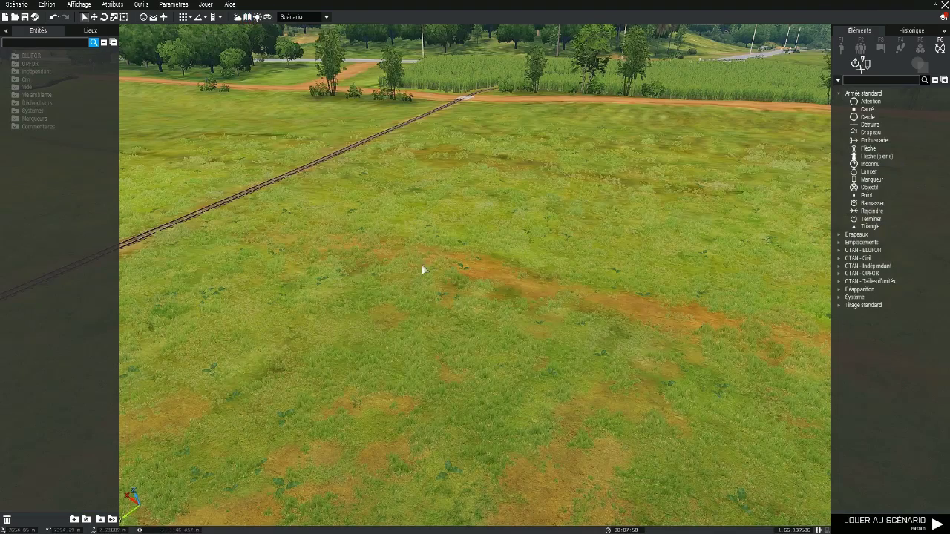
Step: Show the placeable props of the Armée group under Structures (Tanoa)
left_click(841, 46)
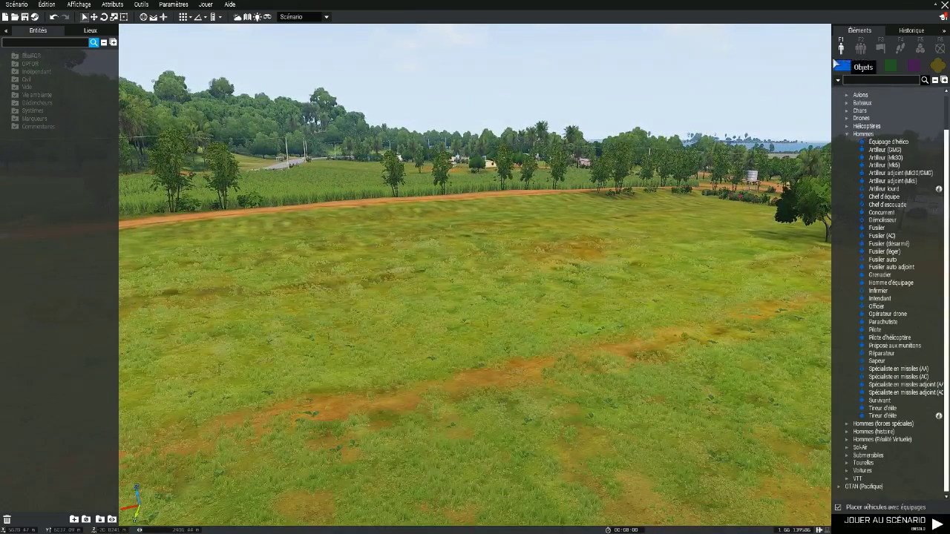
key("w")
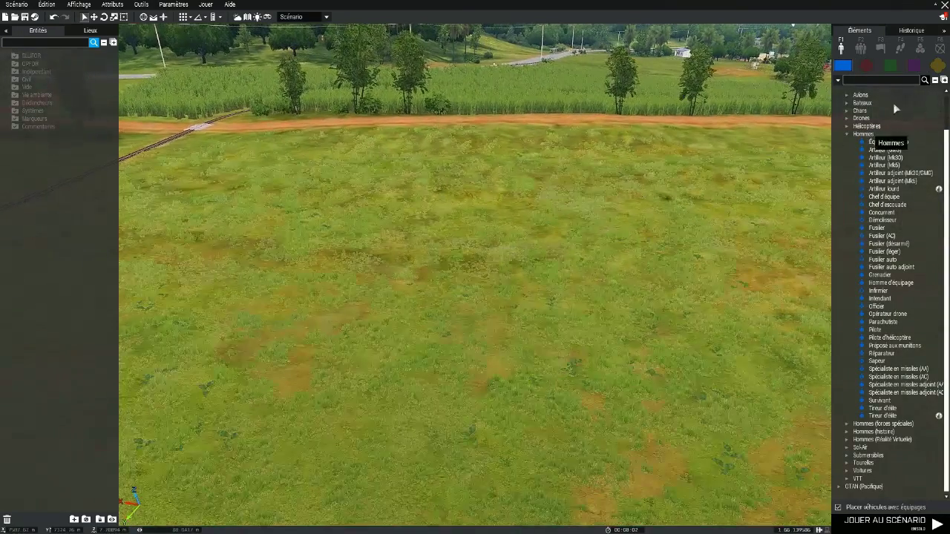
left_click(938, 65)
left_click(838, 221)
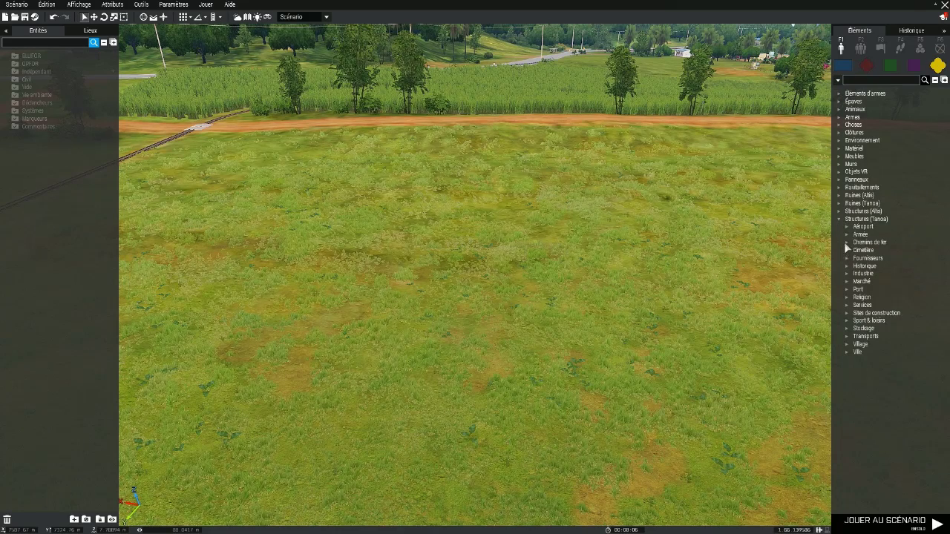
left_click(847, 235)
Step: Place a Poste en fournitures militaires (jungle) on the open field in front of the railway
scroll(908, 205, "down", 5)
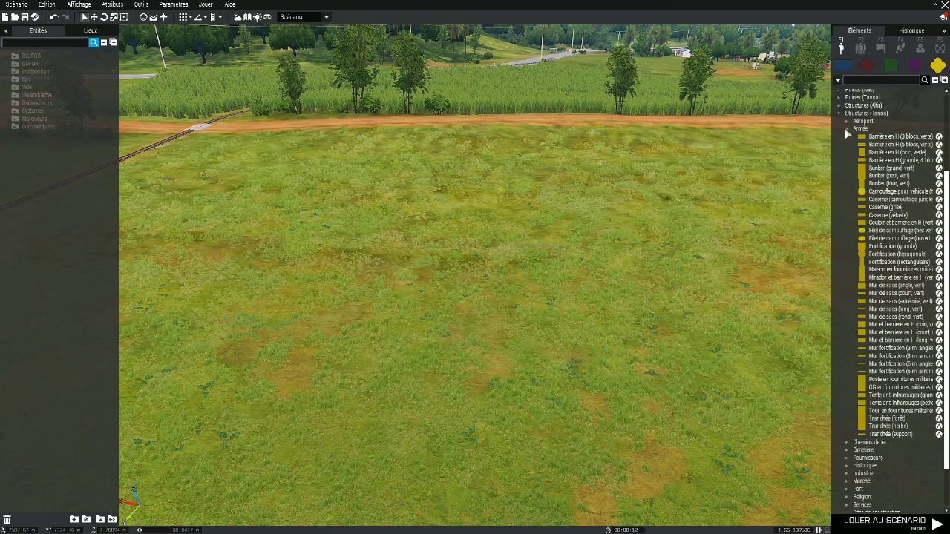
right_click_drag(710, 226, 455, 231)
scroll(898, 223, "down", 3)
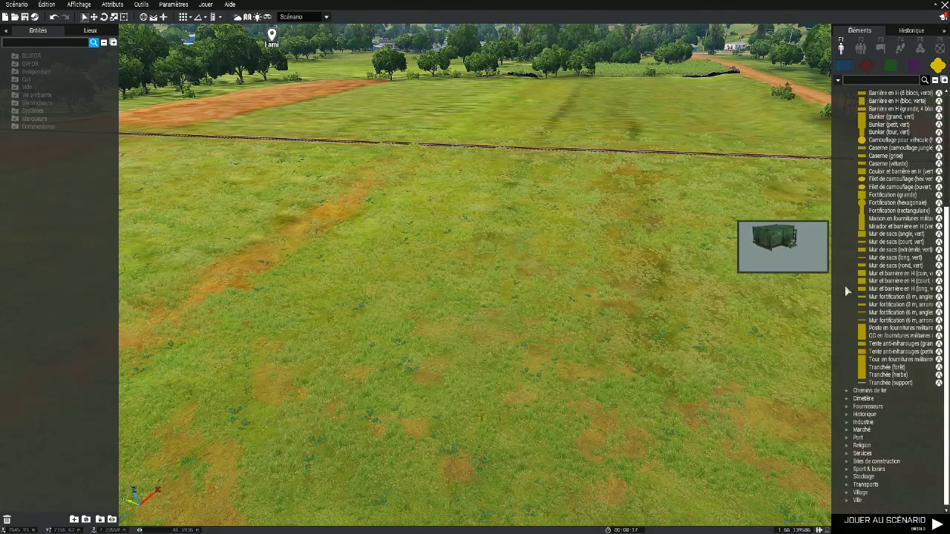
scroll(917, 297, "up", 1)
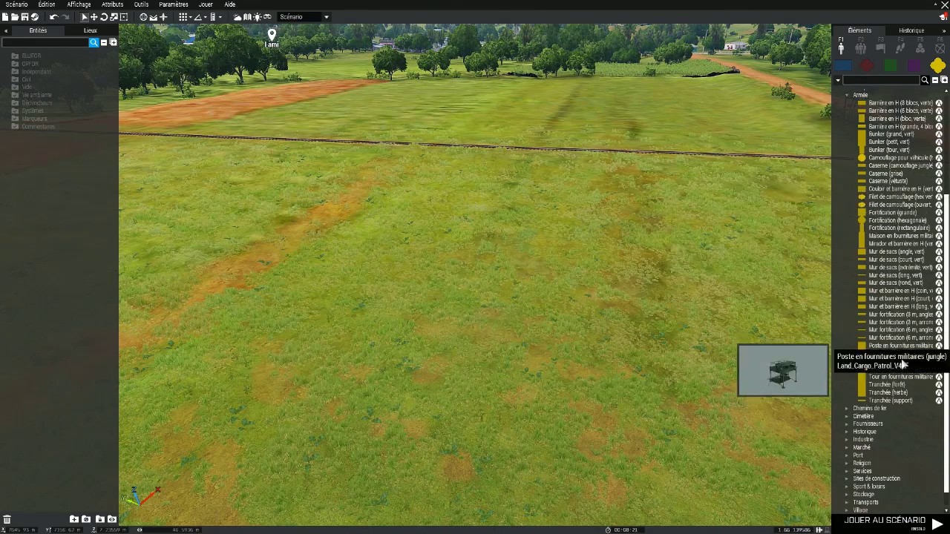
scroll(889, 395, "down", 1)
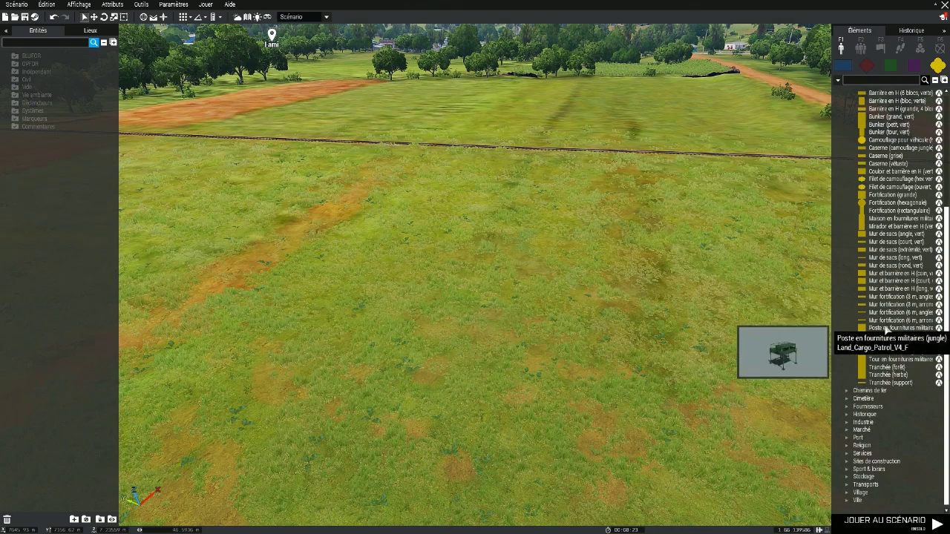
left_click(888, 328)
left_click(561, 291)
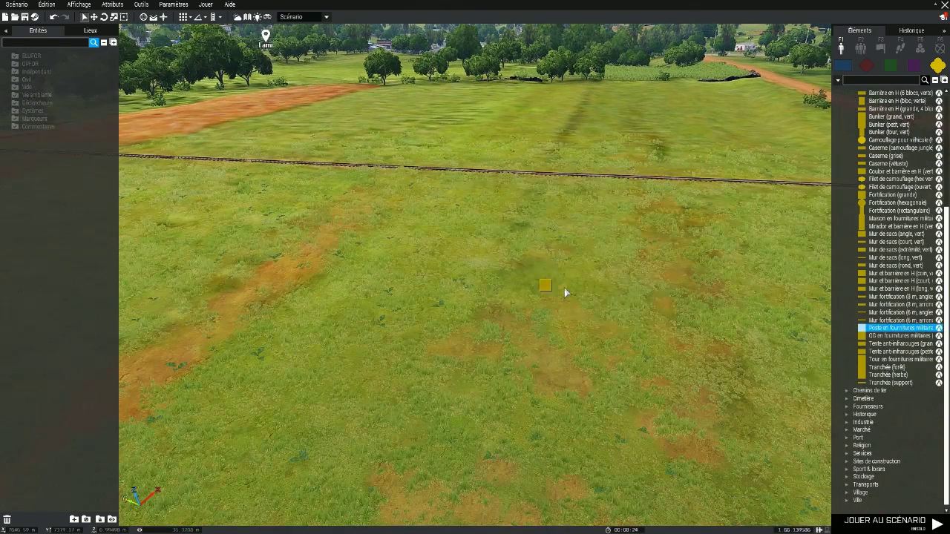
Step: Rotate the placed Poste en fournitures militaires on the field
left_click_drag(570, 212, 540, 113, "shift")
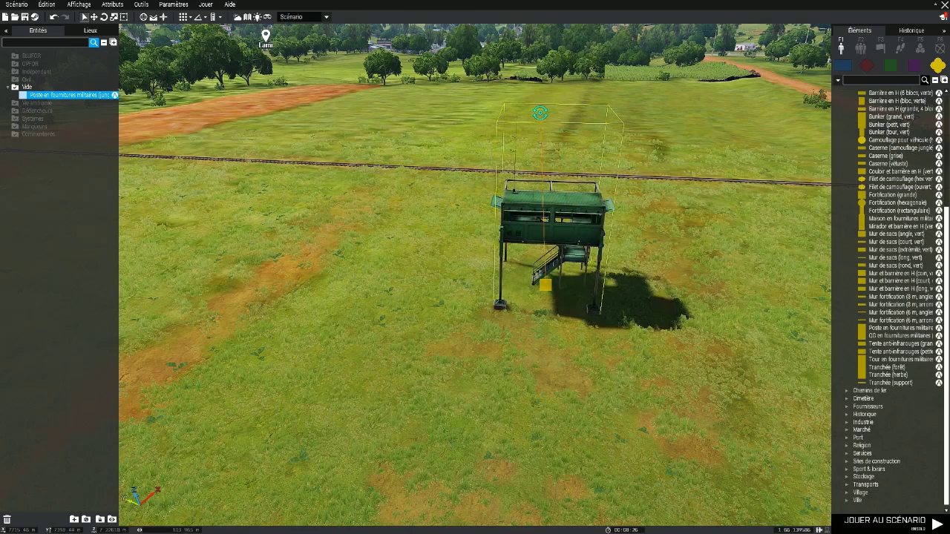
left_click_drag(591, 208, 526, 100, "shift")
left_click(426, 234)
scroll(421, 263, "up", 3)
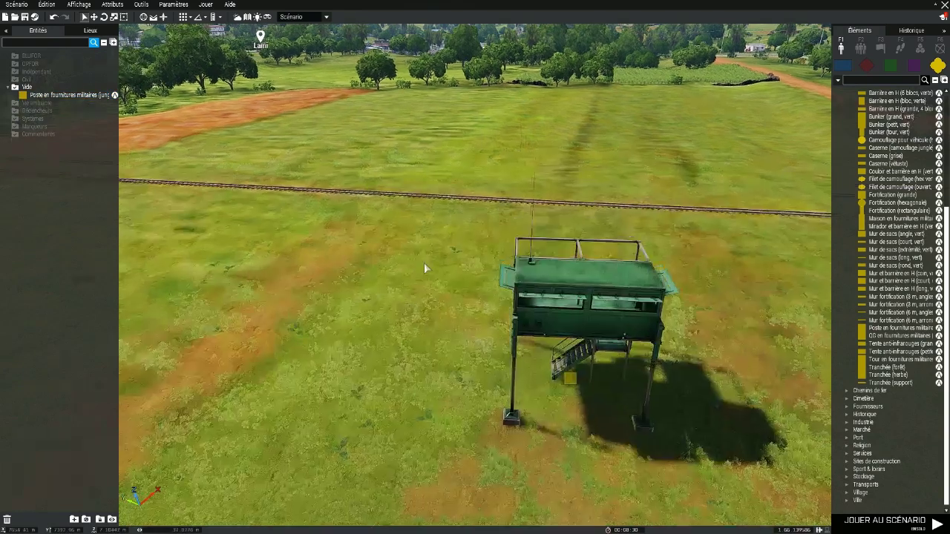
scroll(444, 256, "down", 1)
left_click_drag(530, 212, 514, 101, "shift")
Step: Look through the other prop categories and structure groups, turning the selected post slightly in between
scroll(865, 357, "up", 5)
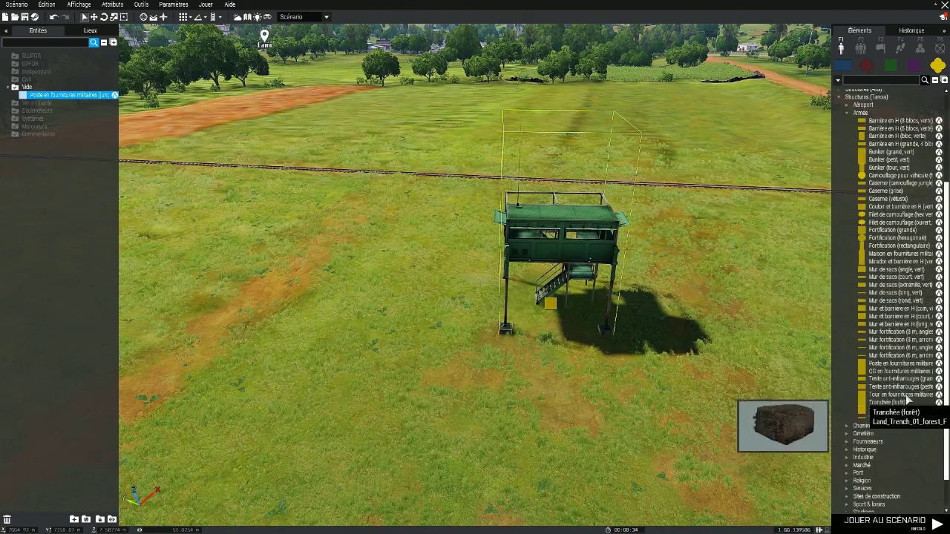
scroll(858, 223, "up", 2)
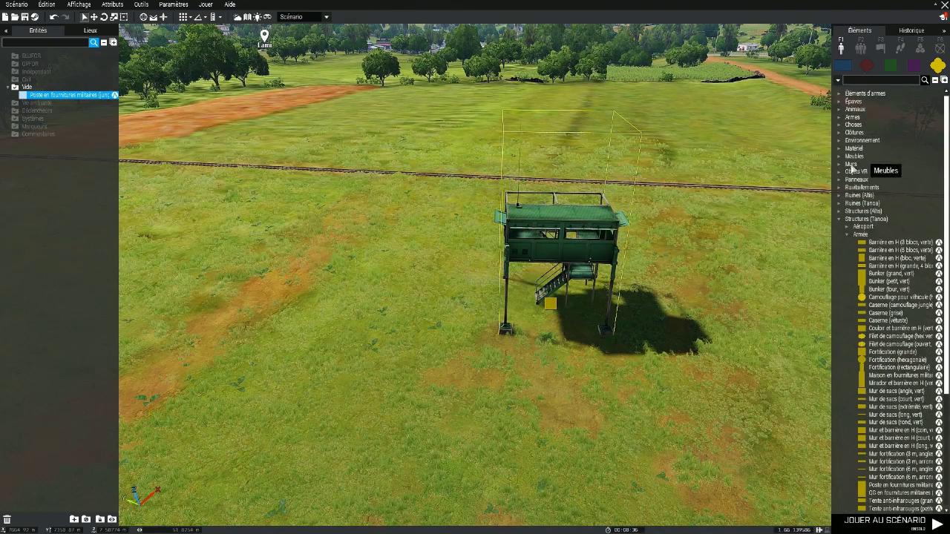
left_click_drag(607, 223, 524, 101, "shift")
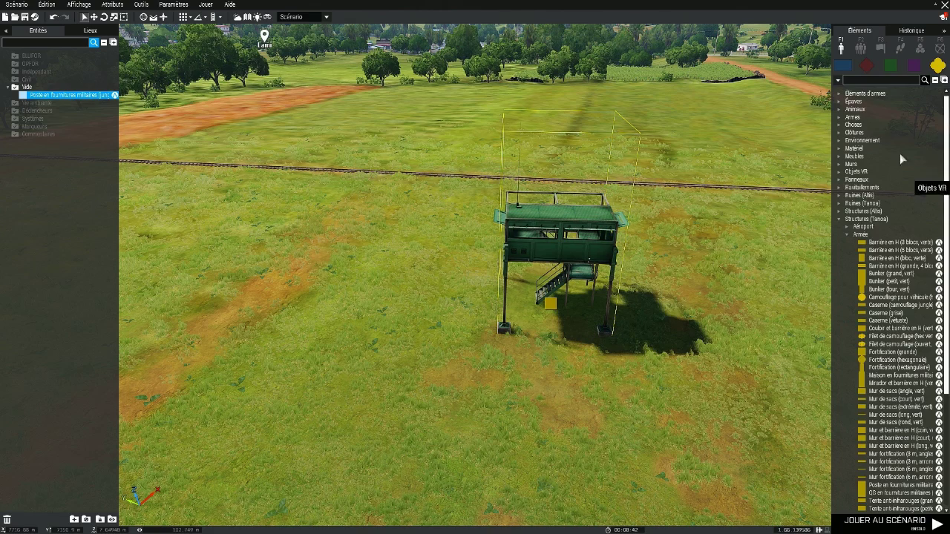
scroll(924, 297, "down", 6)
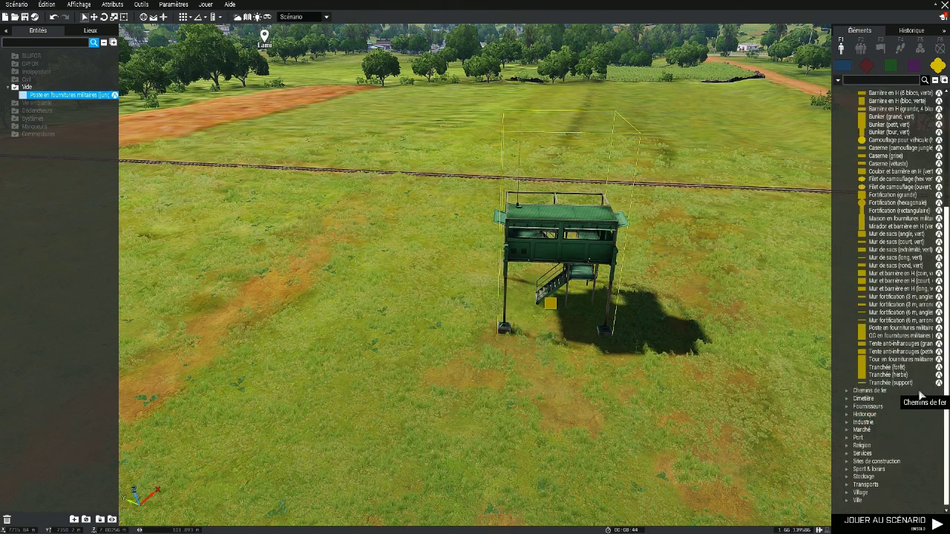
scroll(920, 395, "up", 3)
Step: Readjust the orientation of the selected military post
key("s")
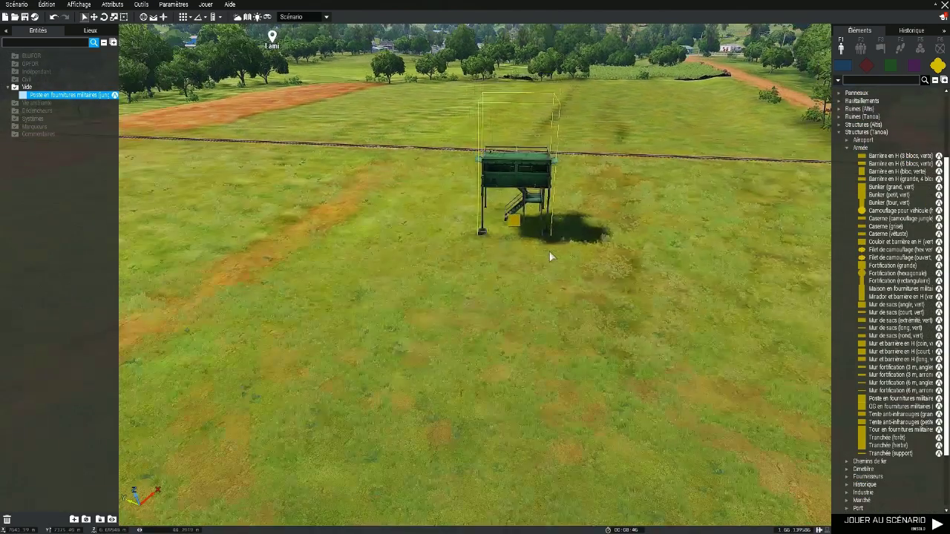
key("w")
left_click_drag(536, 199, 562, 88, "shift")
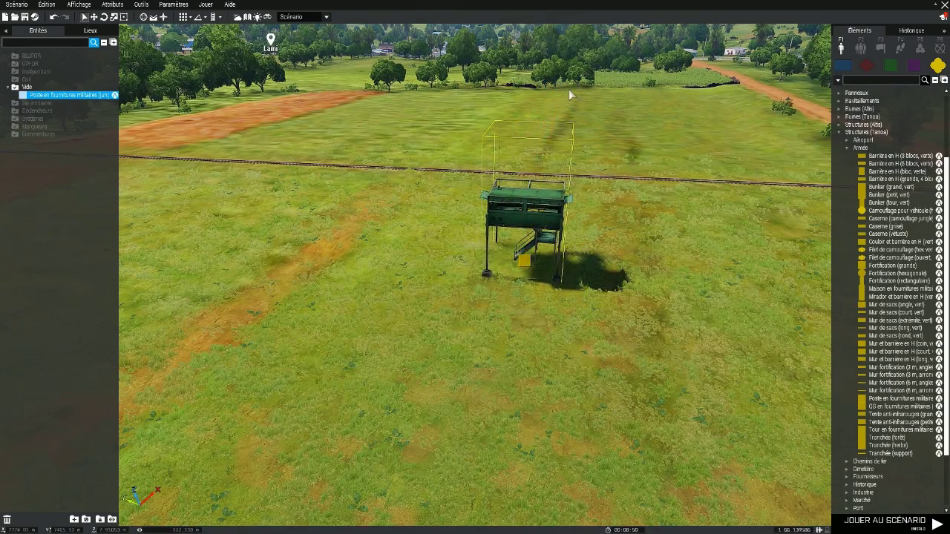
Step: Examine the placed military post from near and far
key("a")
key("s")
key("d")
key("w")
key("s")
key("w")
key("s")
key("w")
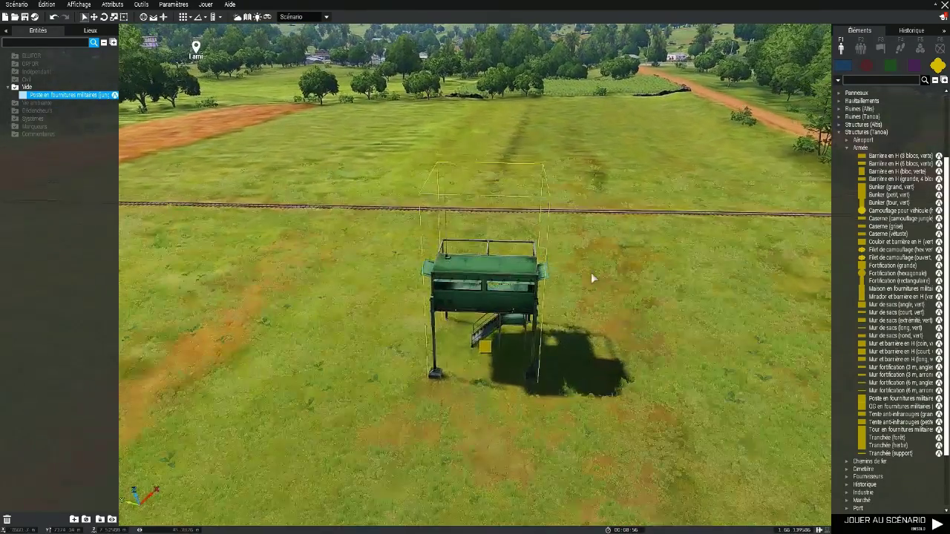
key("s")
key("w")
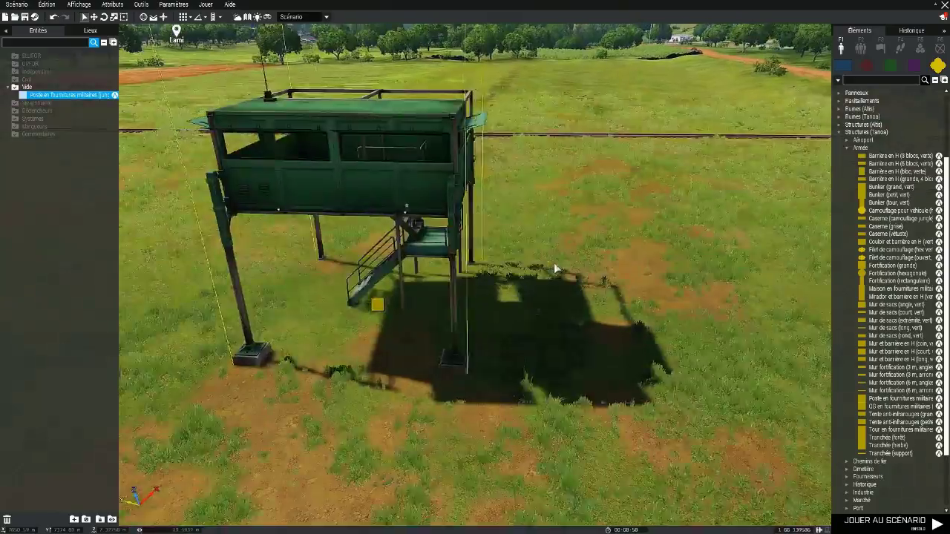
key("s")
Step: Rotate the Bunker (petit, vert) that stands beside the military supply building
right_click(564, 310)
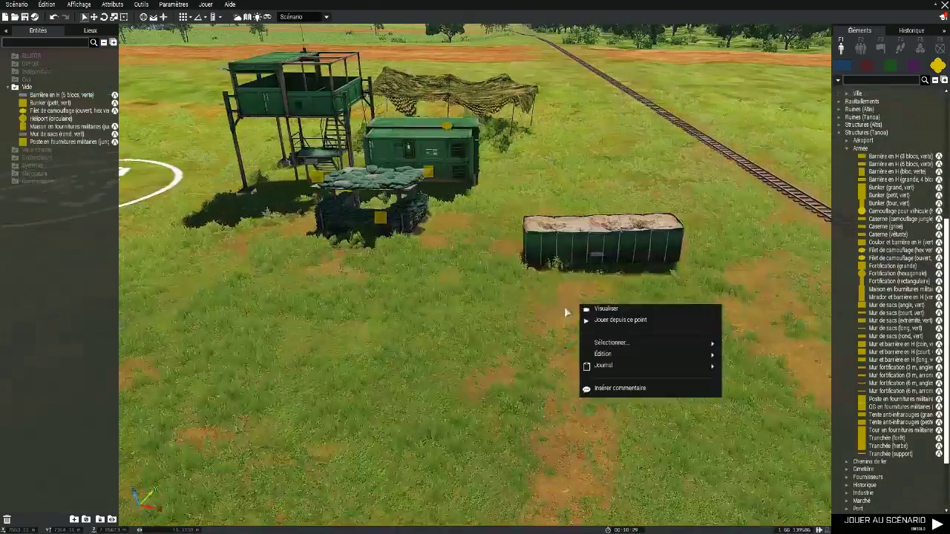
left_click(565, 312)
key("w")
key("s")
right_click_drag(439, 348, 238, 337)
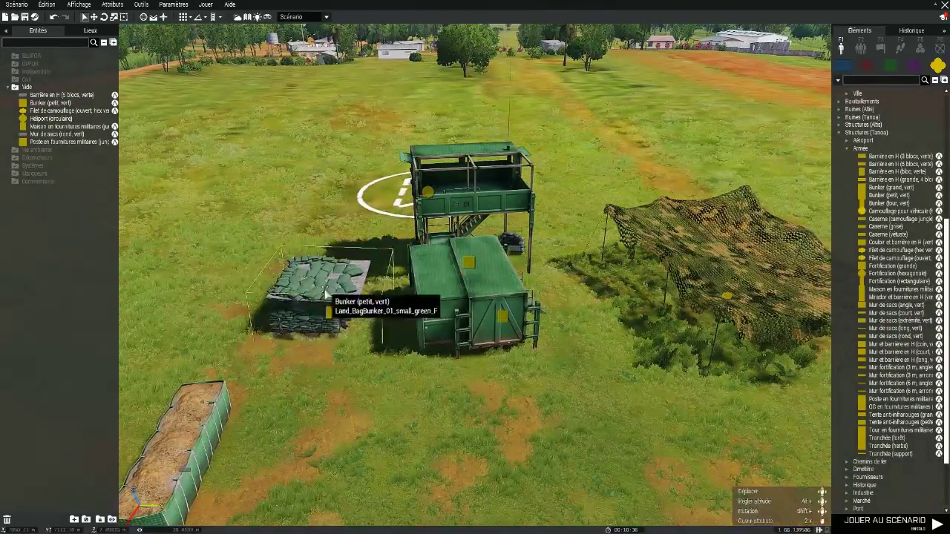
left_click(323, 288)
left_click_drag(364, 277, 389, 312, "shift")
left_click(380, 379)
right_click_drag(380, 378, 568, 401)
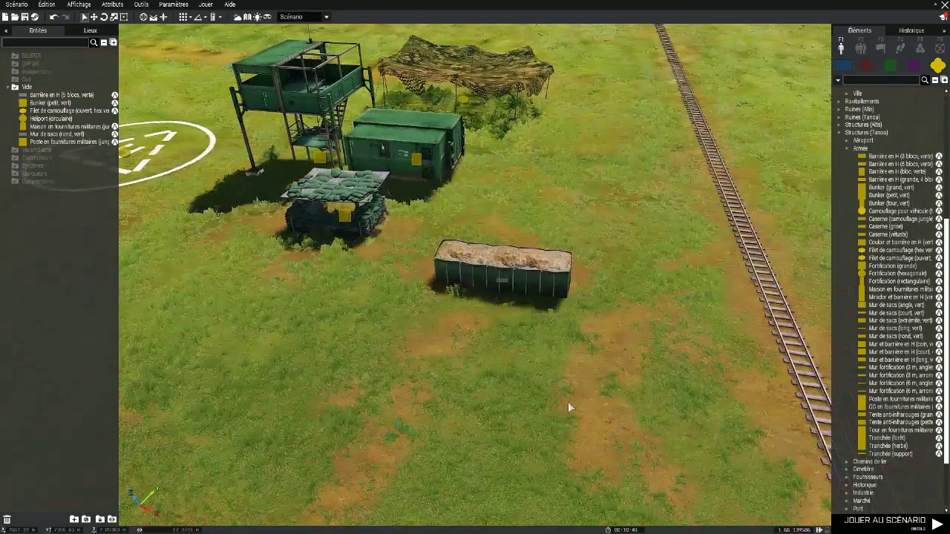
Step: Save the scenario in the MPMissions folder as Mission test
left_click(25, 16)
left_click(344, 126)
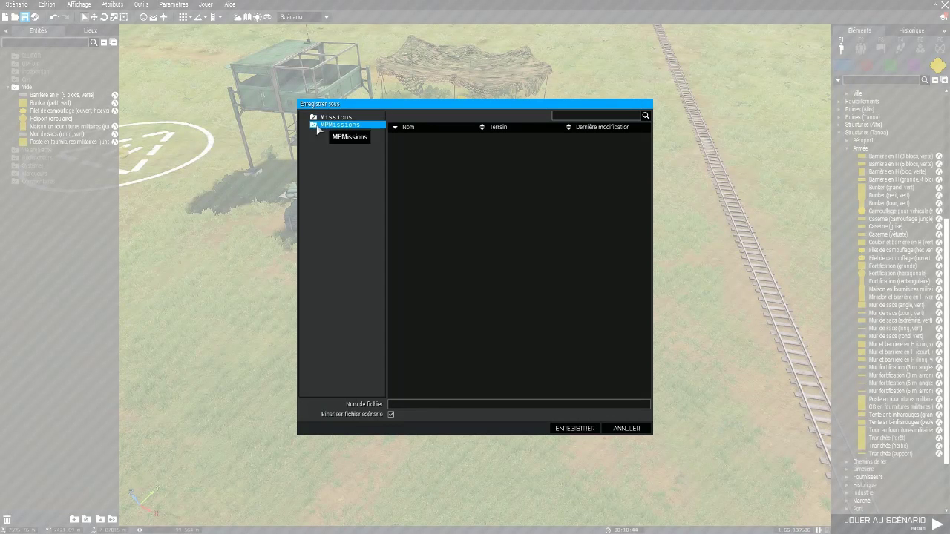
type("Mission test")
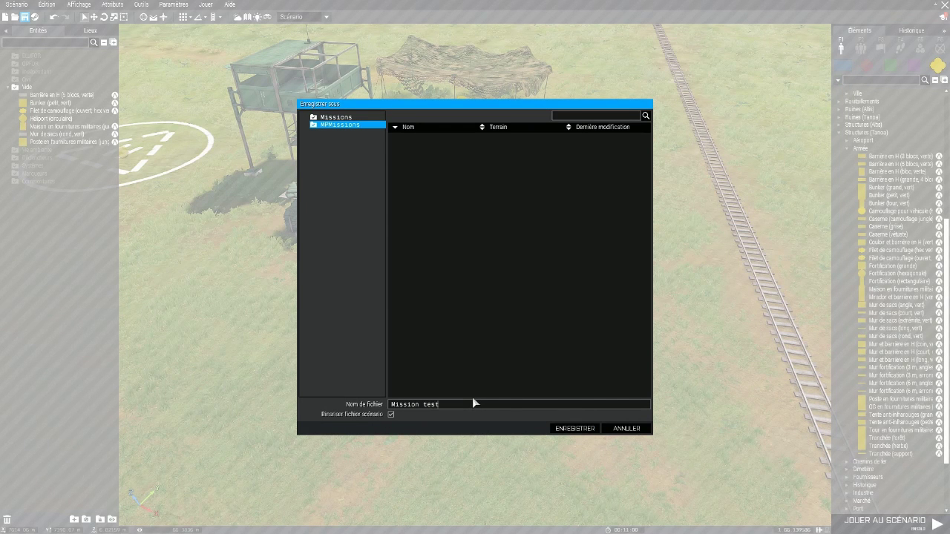
key("Return")
Step: Place a second Barrière en H (5 blocs, verte) and align it end to end with the existing one
key("z")
key("s")
key("q")
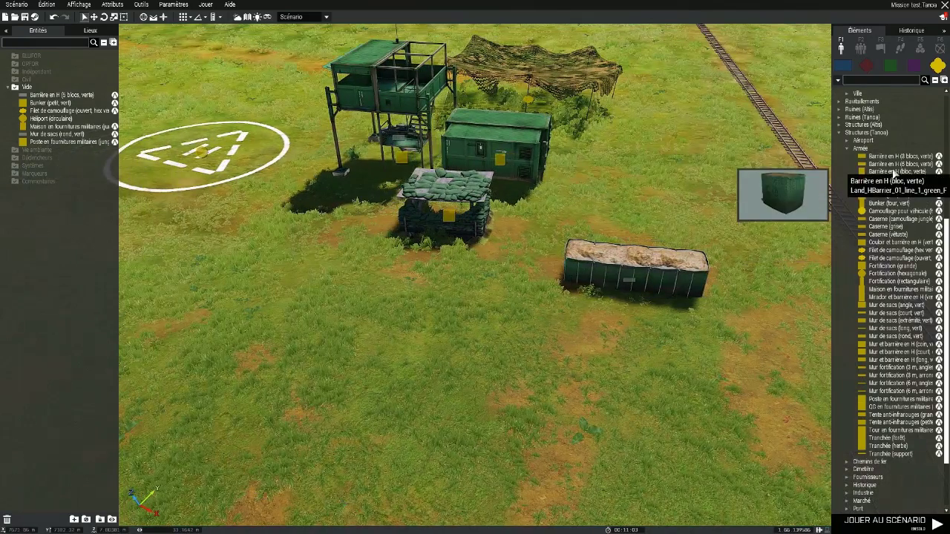
left_click_drag(891, 164, 550, 84)
mouse_move(524, 264)
left_mouse_down()
mouse_move(532, 254)
mouse_move(530, 267)
left_mouse_up()
key("d")
right_click_drag(531, 269, 382, 309)
left_click_drag(428, 299, 424, 293)
right_click_drag(425, 293, 438, 297)
Step: Select both Barrière en H (5 blocs, verte) segments and copy them
key("s")
left_click(417, 406, "ctrl")
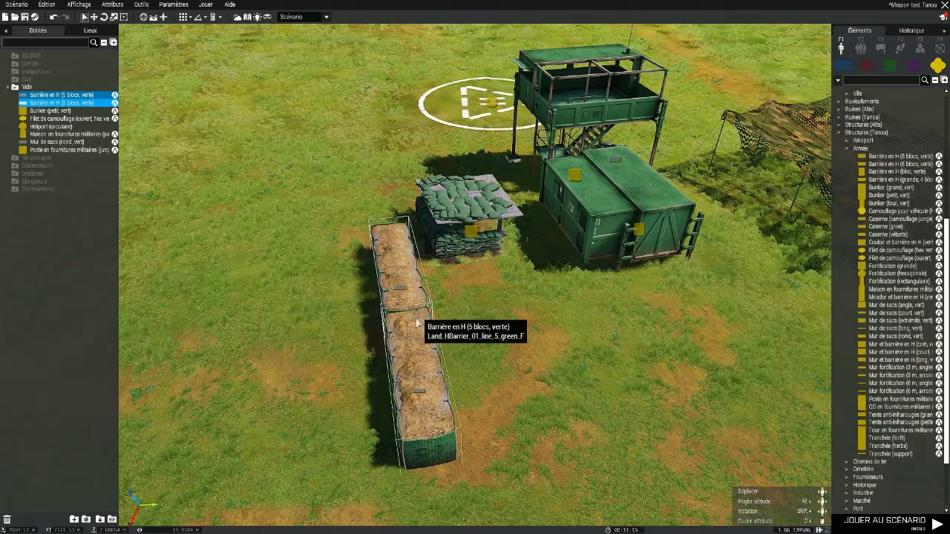
right_click(410, 347)
mouse_move(435, 421)
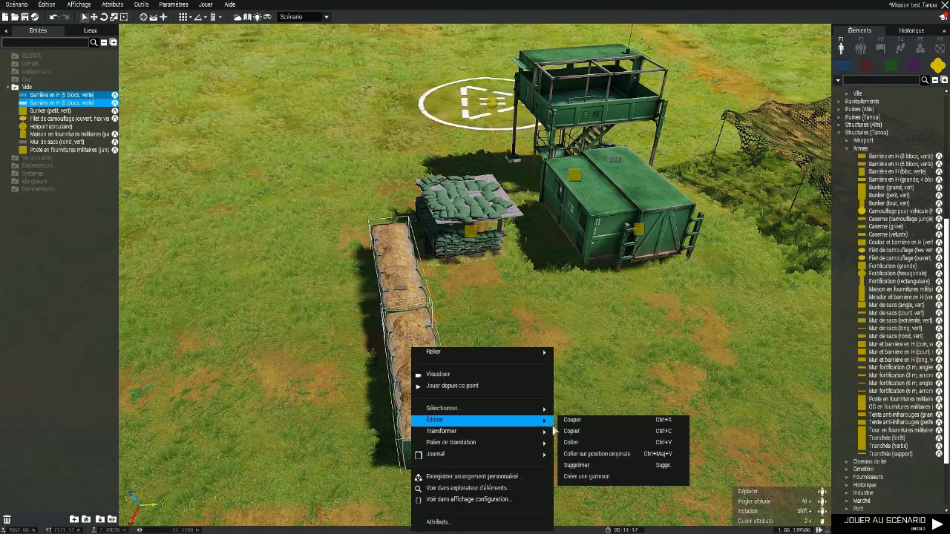
left_click(572, 433)
Step: Paste the pair of barriers and line it up with the wall in front of the bunker
key("q")
right_click_drag(582, 432, 761, 424)
key("z")
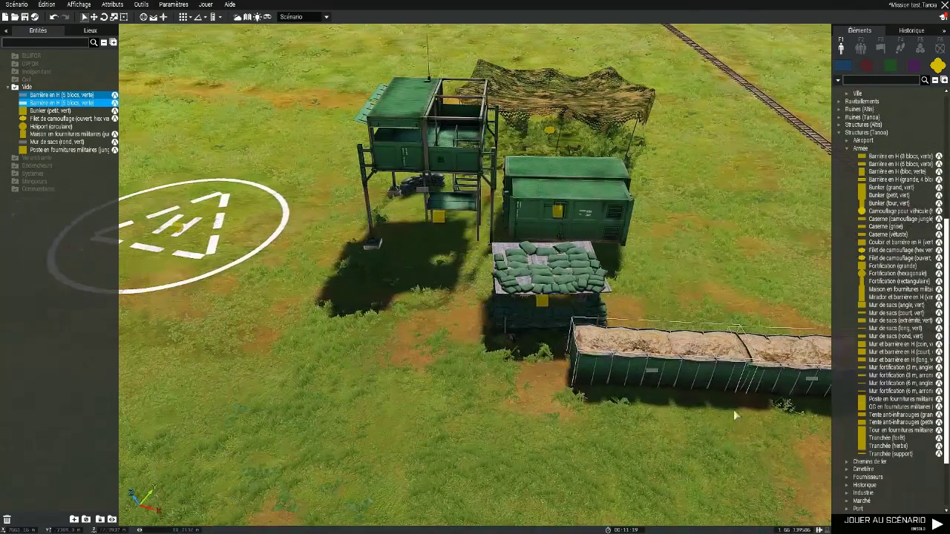
key("ctrl+v")
key("q")
left_click_drag(520, 378, 533, 351)
Step: Paste another pair of barriers near the helipad, rotate it and position it to extend the camp wall
key("q")
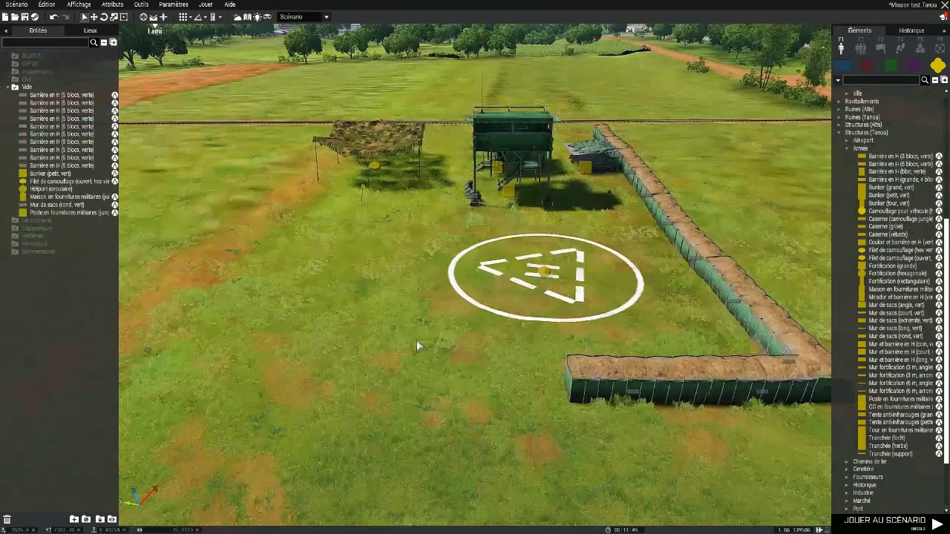
key("s")
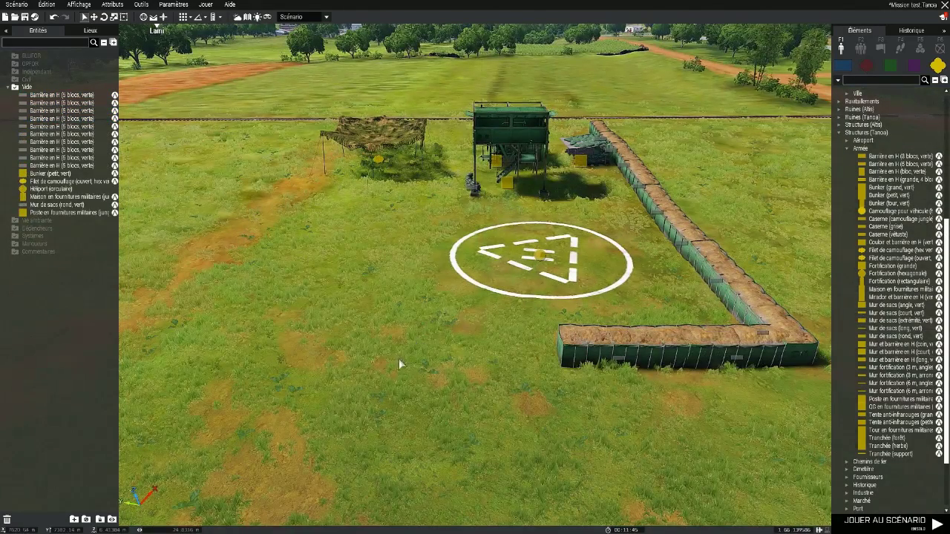
key("ctrl+v")
left_click_drag(421, 327, 432, 221, "shift")
left_click_drag(489, 305, 469, 345)
left_click(449, 440)
key("q")
right_click_drag(448, 440, 420, 414)
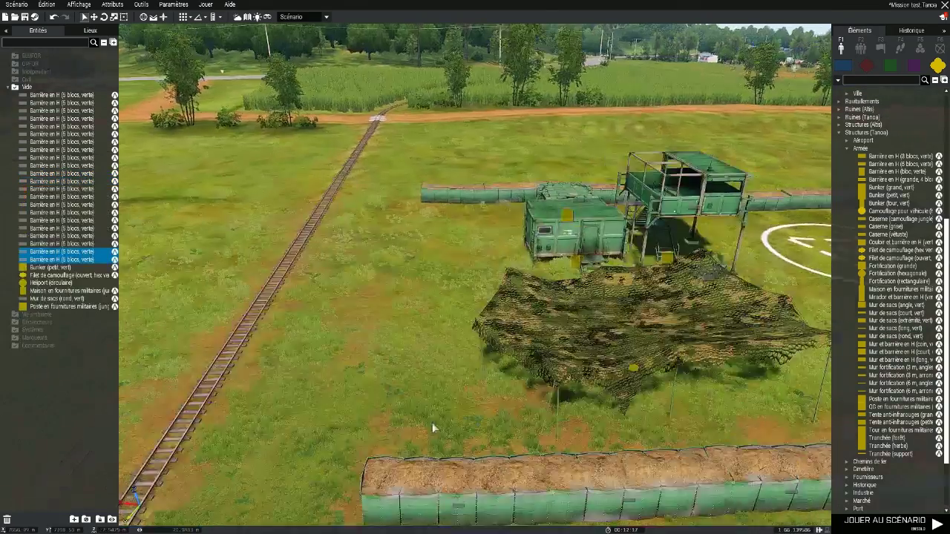
right_click_drag(435, 424, 417, 394)
key("d")
key("z")
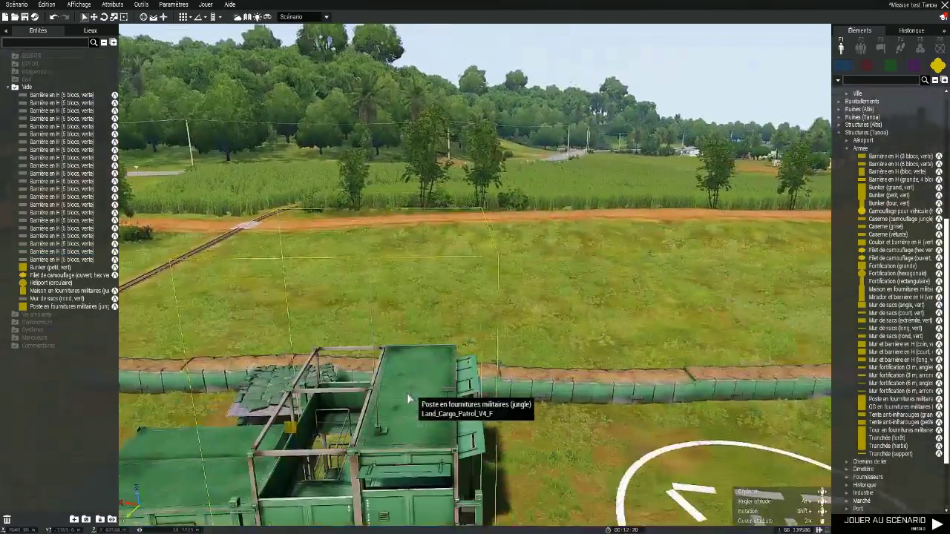
Step: Save the current scenario with the barrier wall added around the camp
key("s")
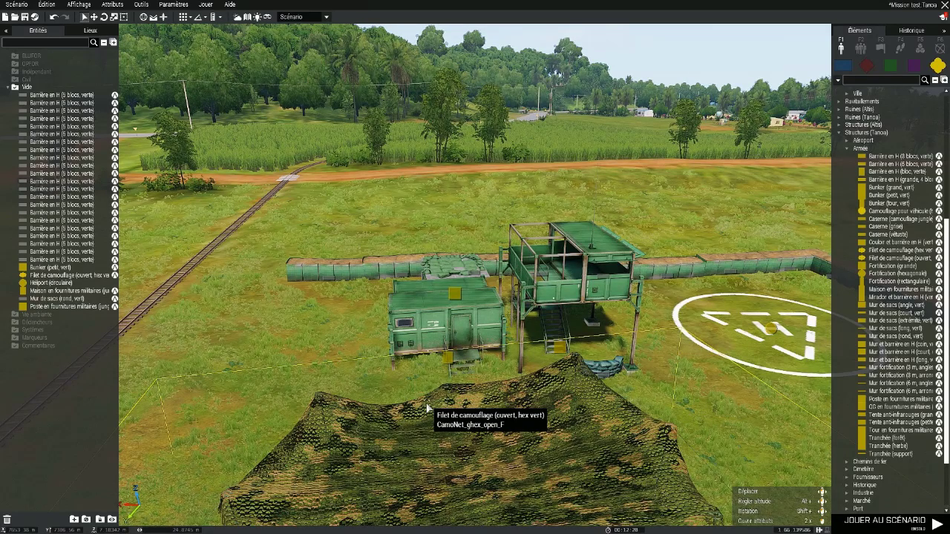
key("s")
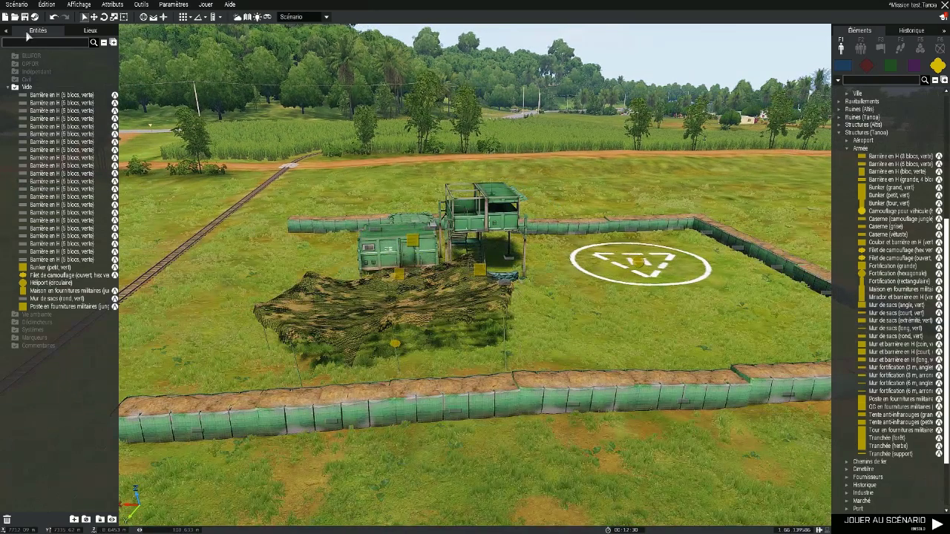
left_click(25, 17)
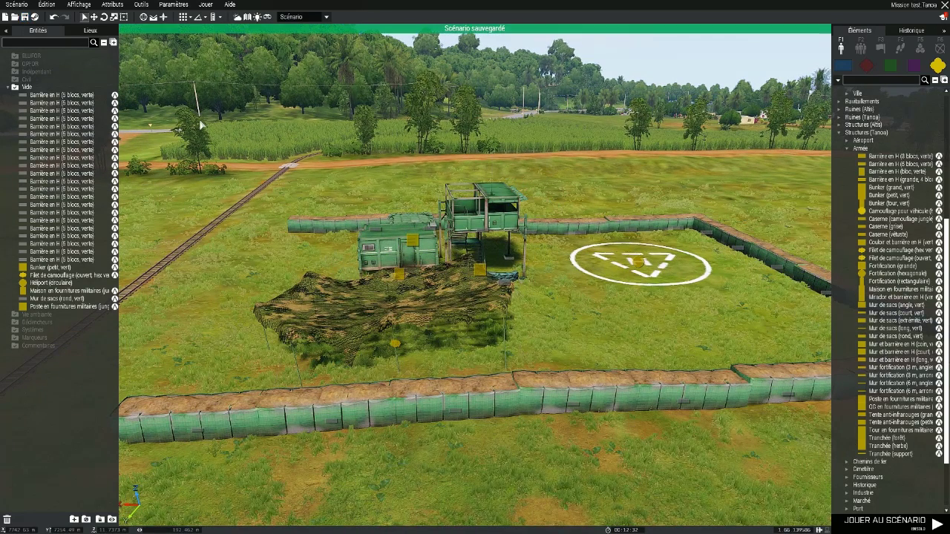
Step: Inspect the camp from several sides, checking the barrier wall, helipad, camouflage net, bunker and military buildings
key("a")
right_click_drag(338, 269, 263, 255)
key("s")
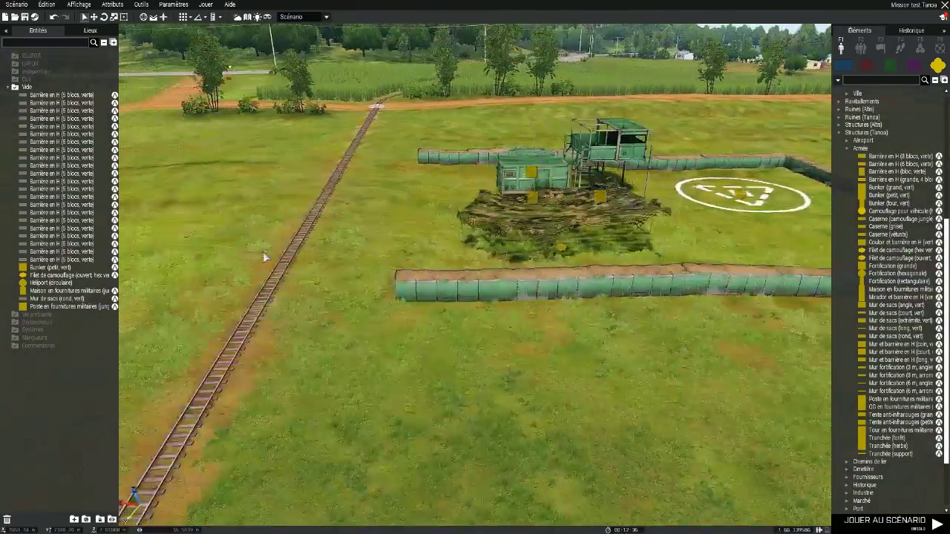
key("w")
key("s")
key("d")
key("w")
key("s")
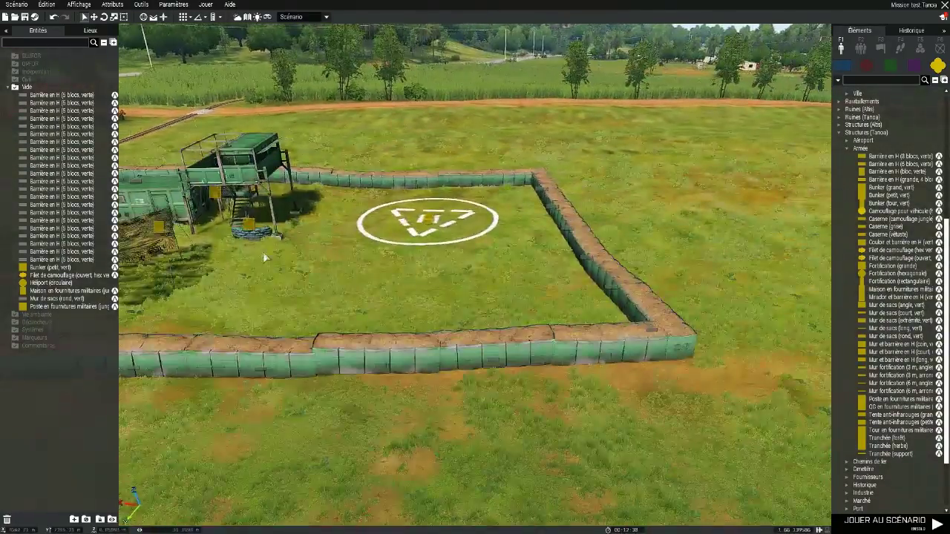
key("a")
key("w")
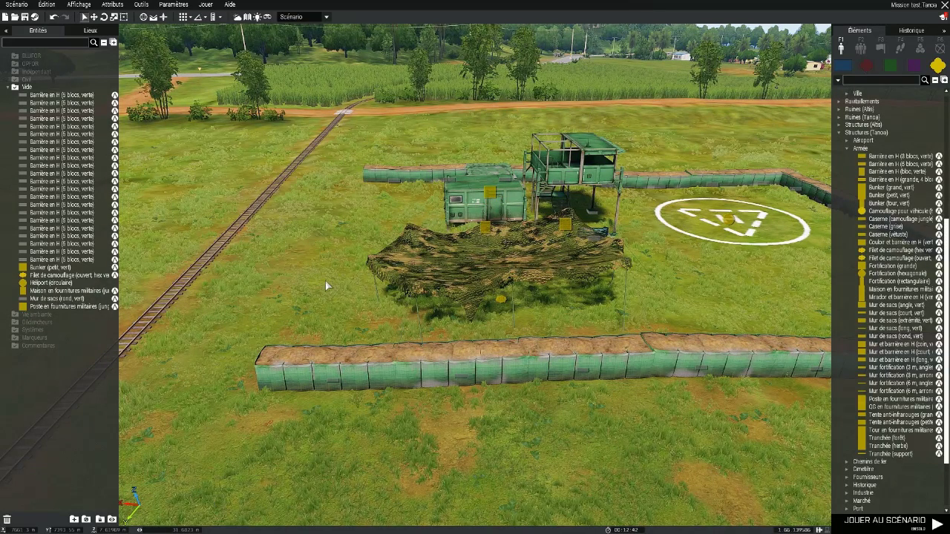
key("w")
key("s")
key("a")
right_click_drag(365, 293, 332, 282)
key("d")
key("s")
key("a")
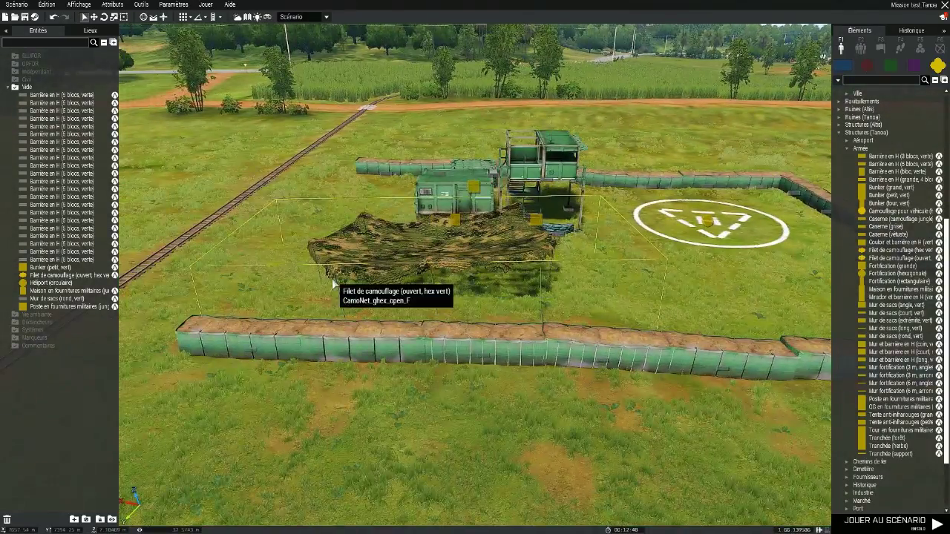
key("w")
right_click_drag(332, 281, 401, 333)
key("a")
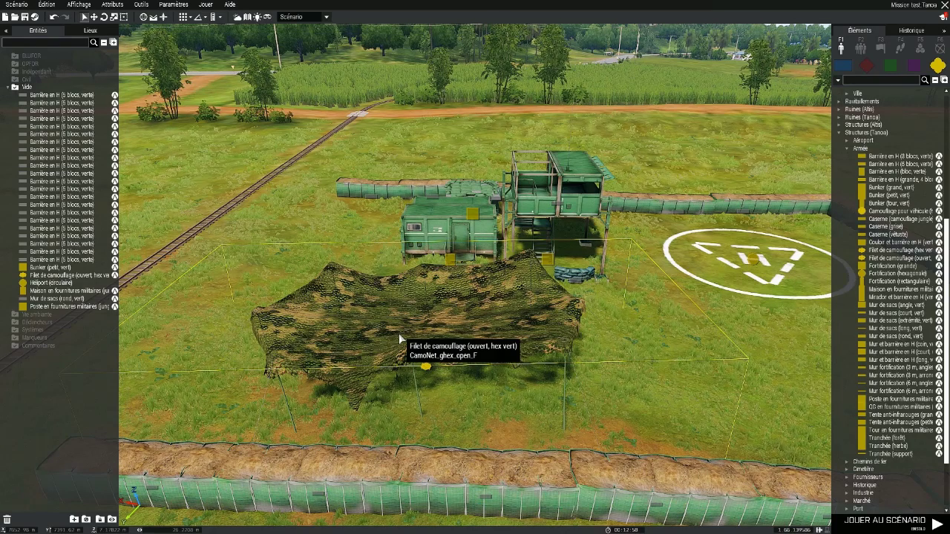
key("d")
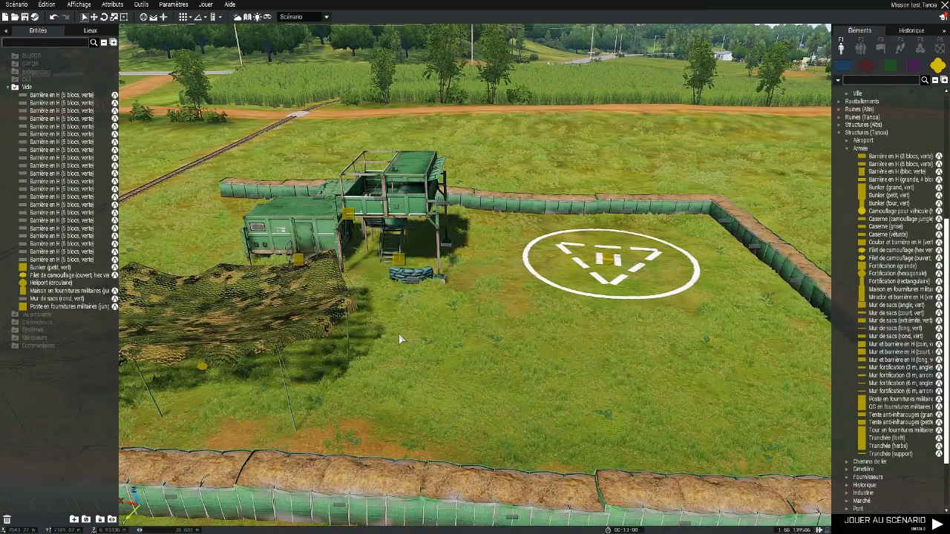
key("a")
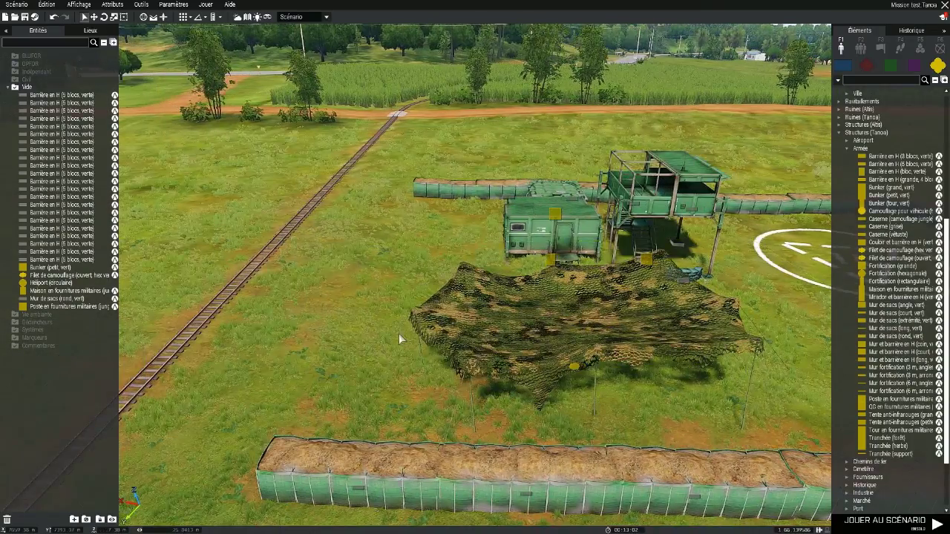
right_click_drag(398, 333, 583, 325)
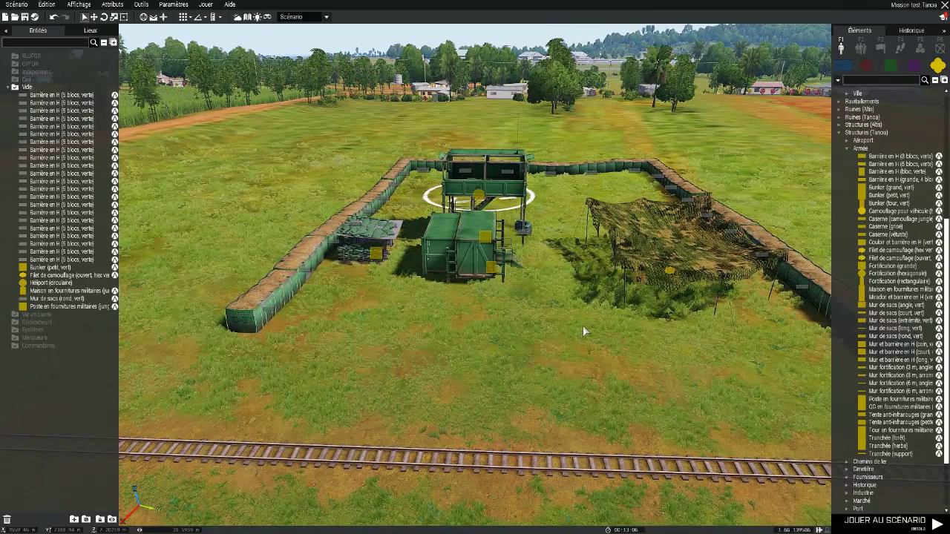